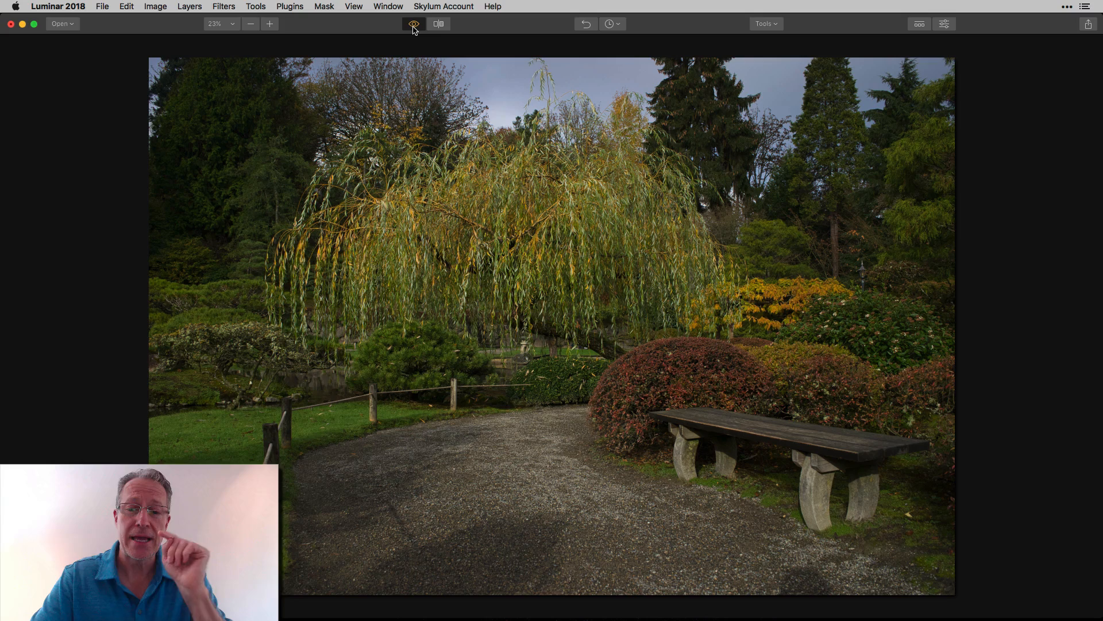
Step: Compare the edited garden photo with its original, unedited version
left_click(414, 28)
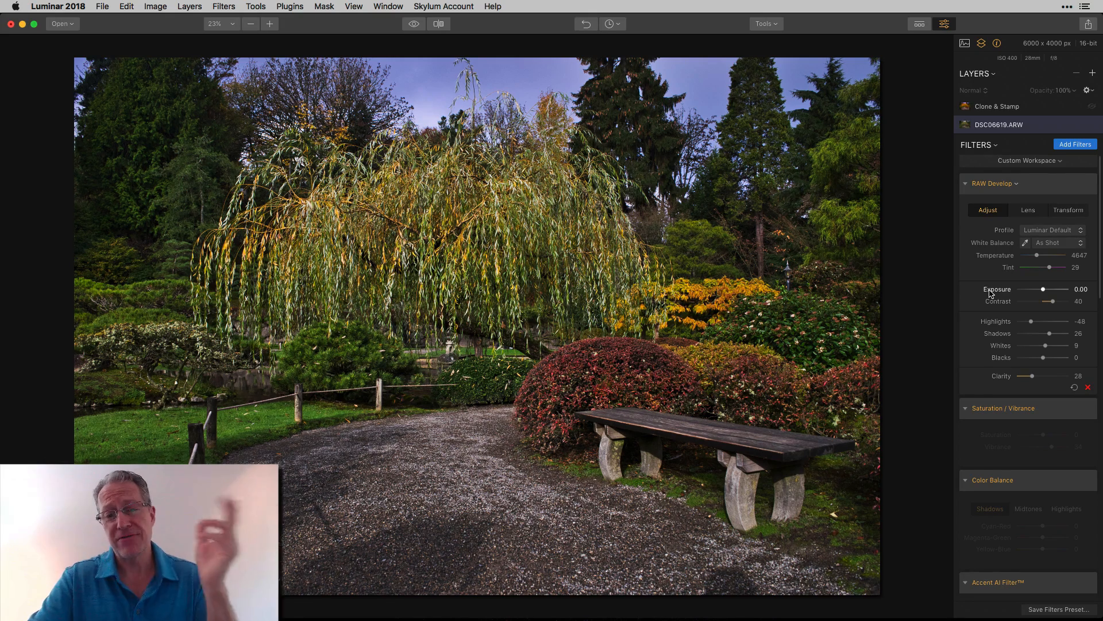
left_click(413, 24)
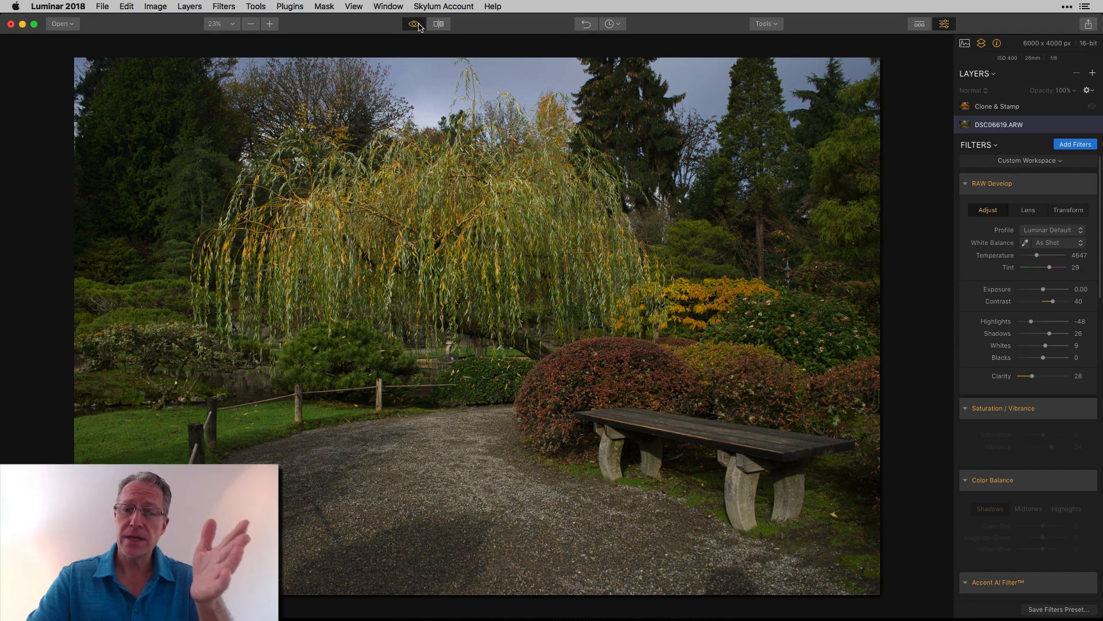
left_click(419, 26)
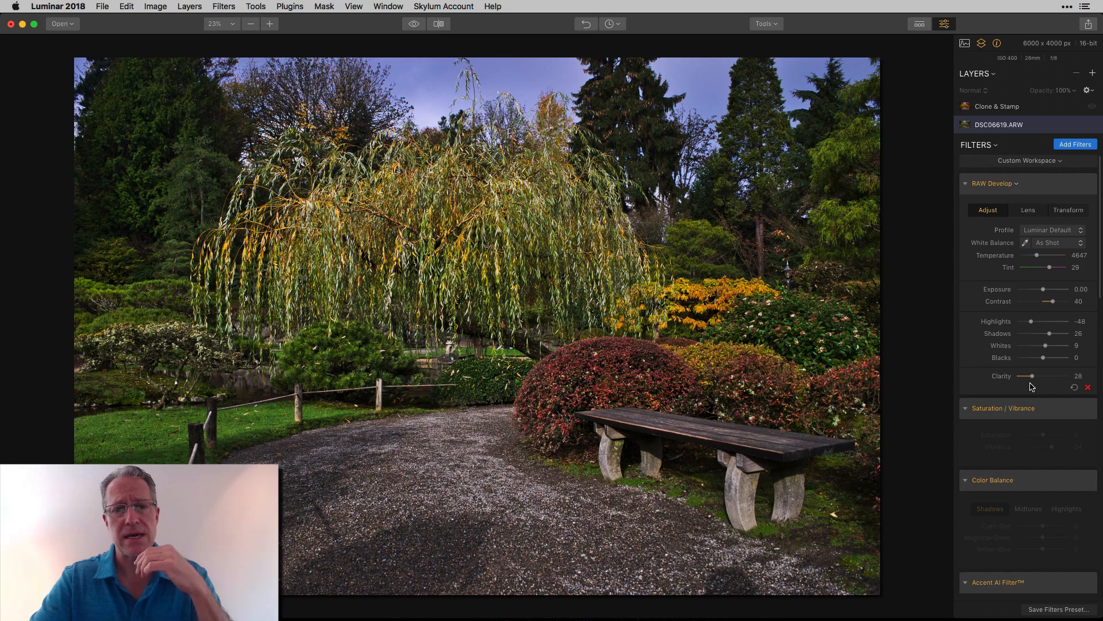
Step: Turn on the Saturation / Vibrance filter and compare the photo with and without it
scroll(1046, 386, "down", 5)
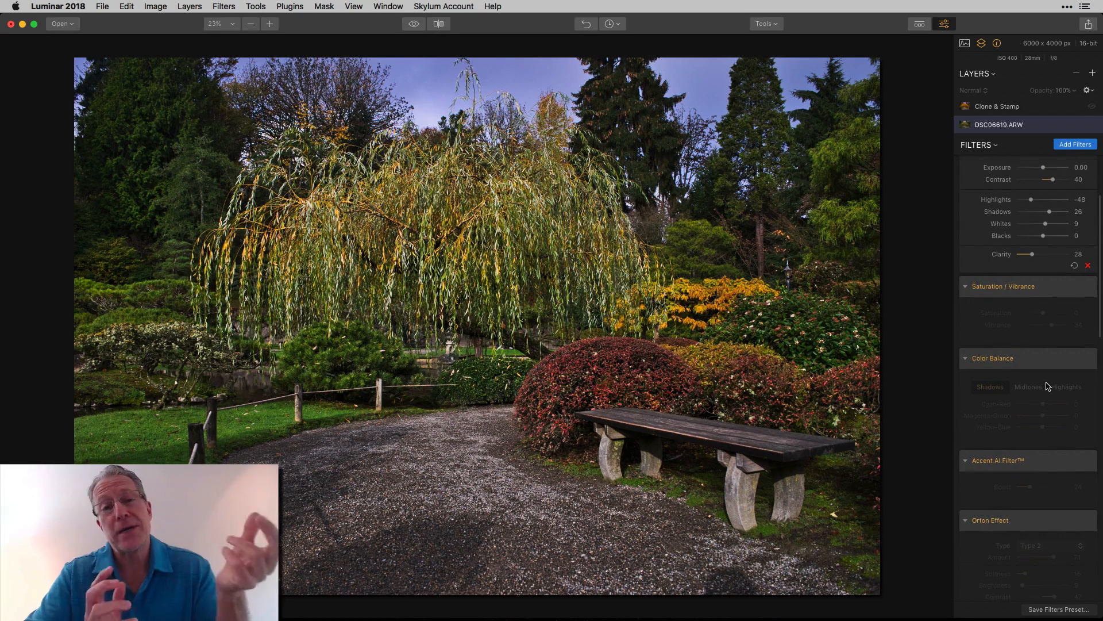
scroll(1048, 374, "down", 2)
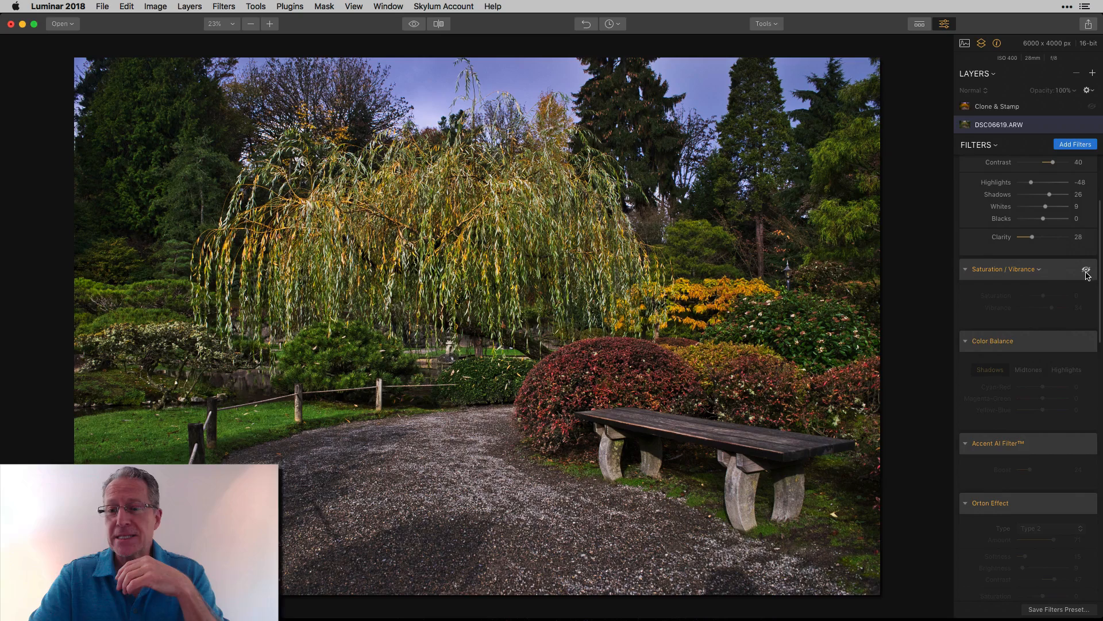
left_click(1087, 272)
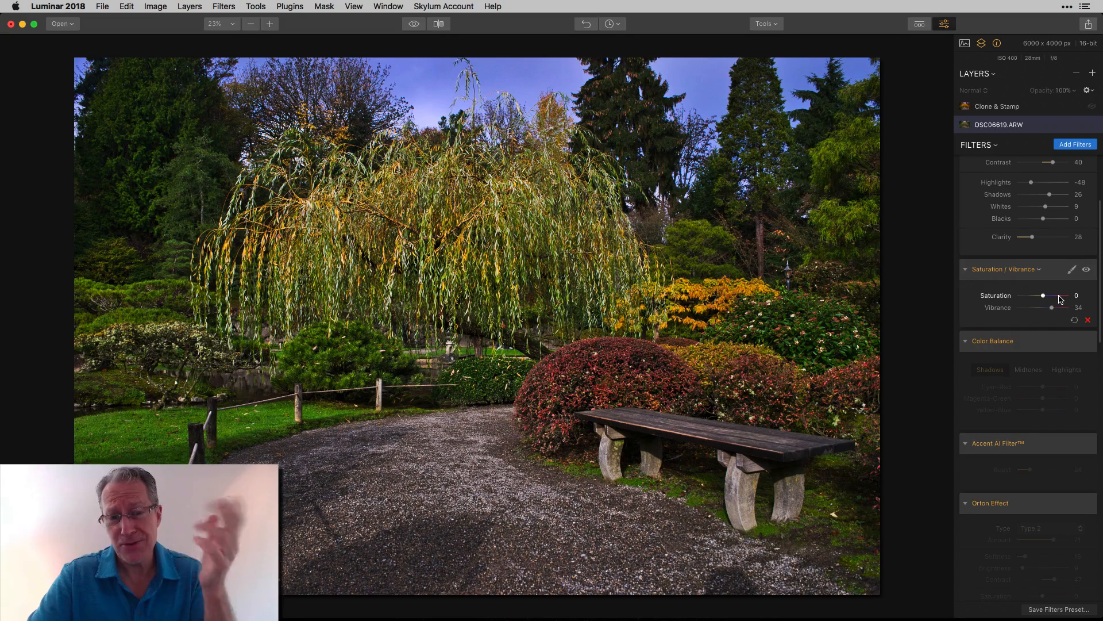
scroll(1061, 299, "down", 2)
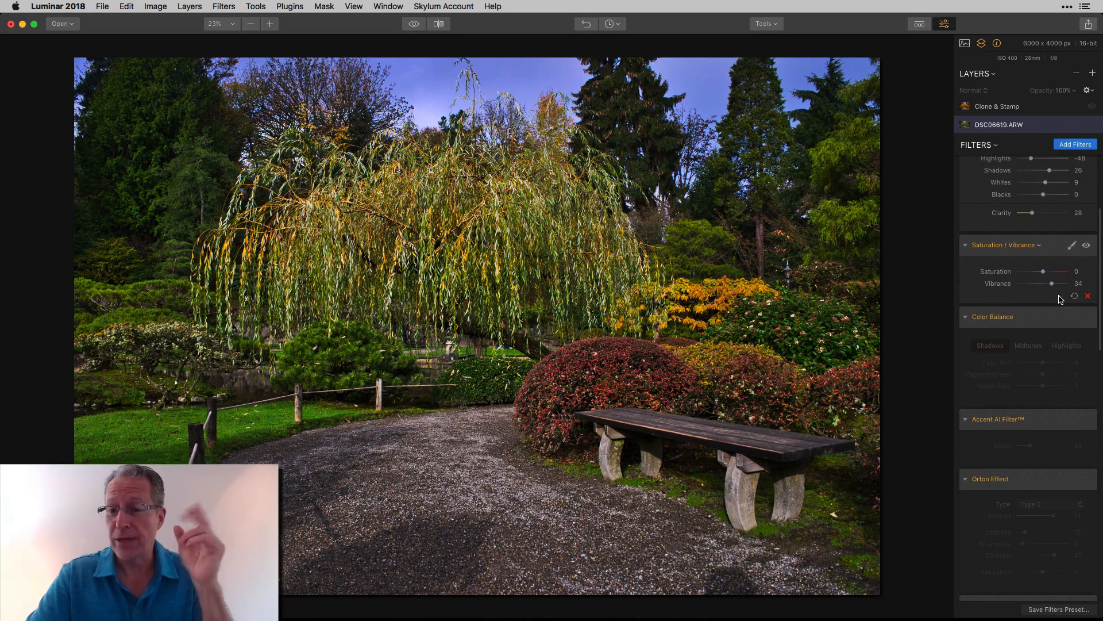
scroll(1060, 300, "down", 2)
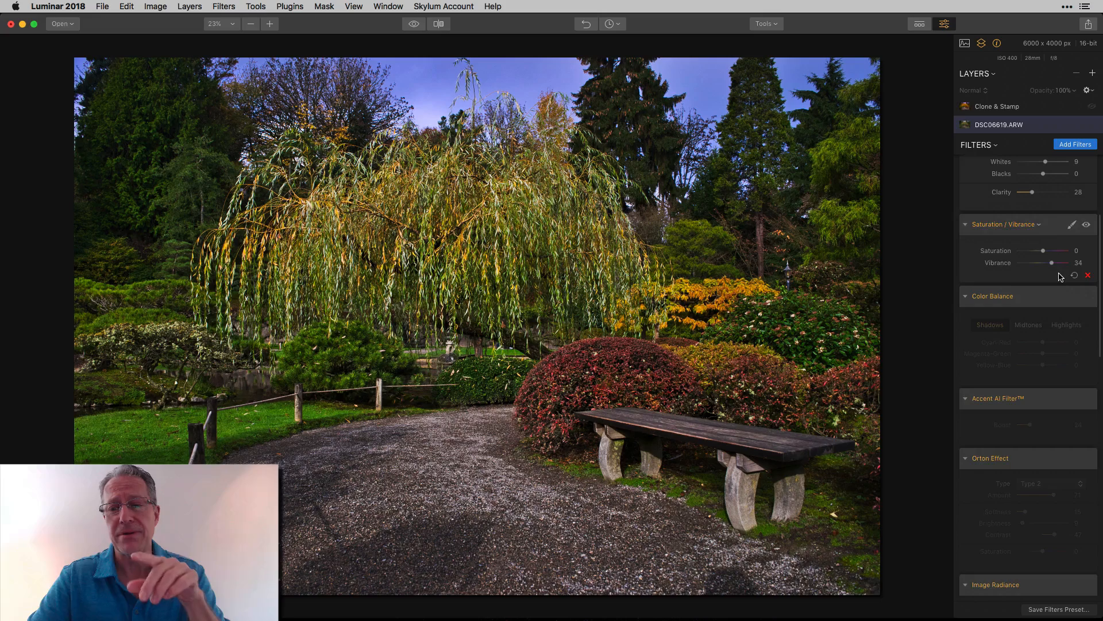
left_click(1087, 225)
left_click(1087, 226)
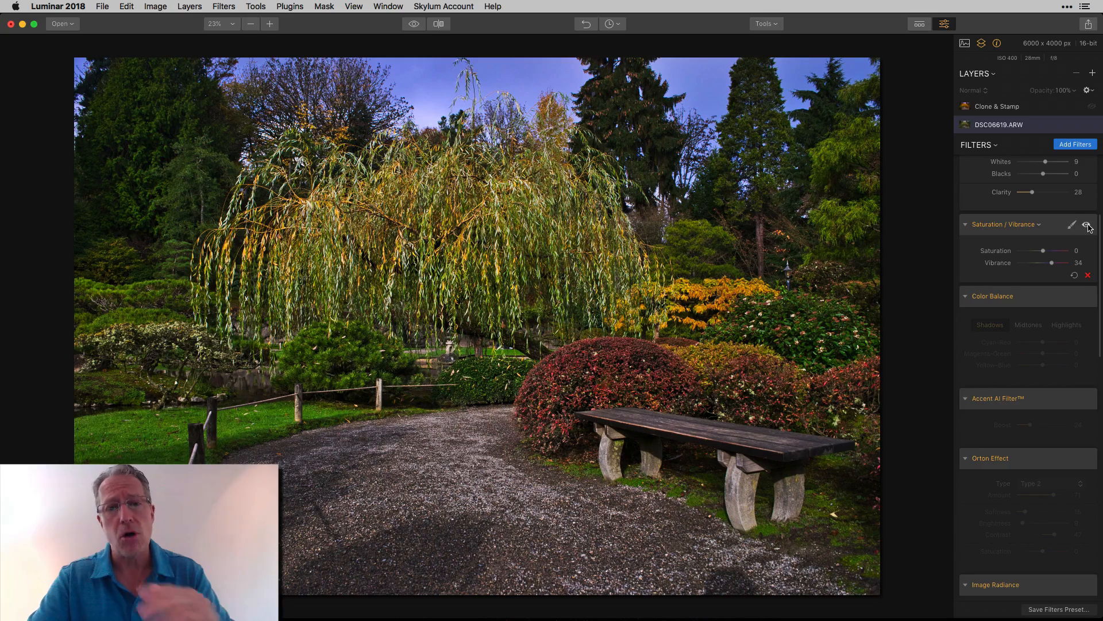
Step: Turn on the Color Balance filter, review its Midtones and Highlights settings, and compare the photo with and without it
scroll(1063, 313, "down", 3)
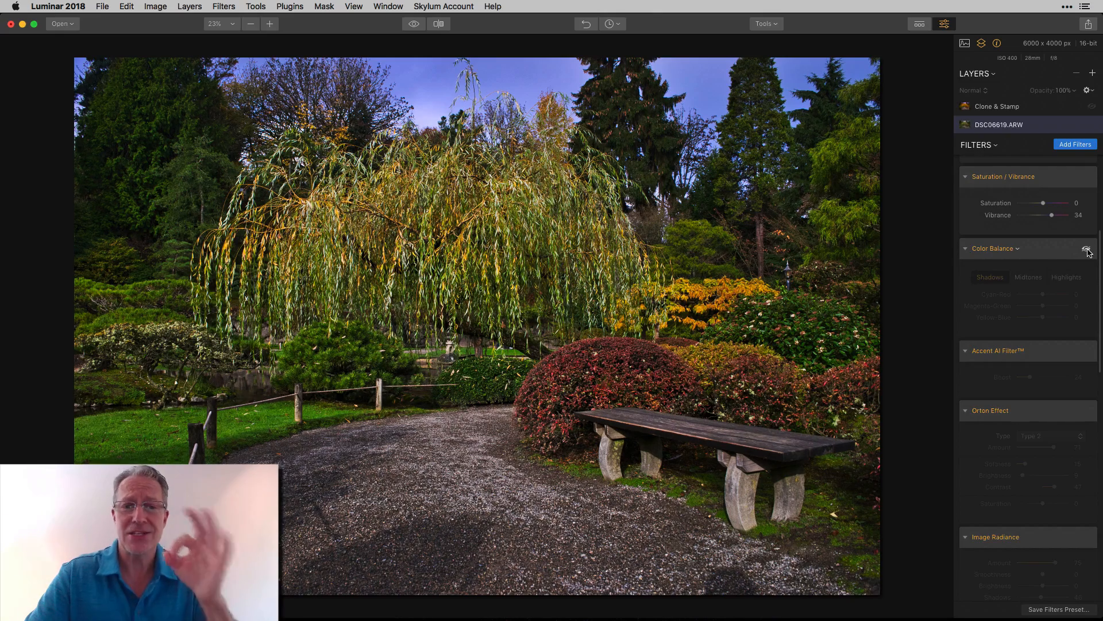
left_click(1086, 249)
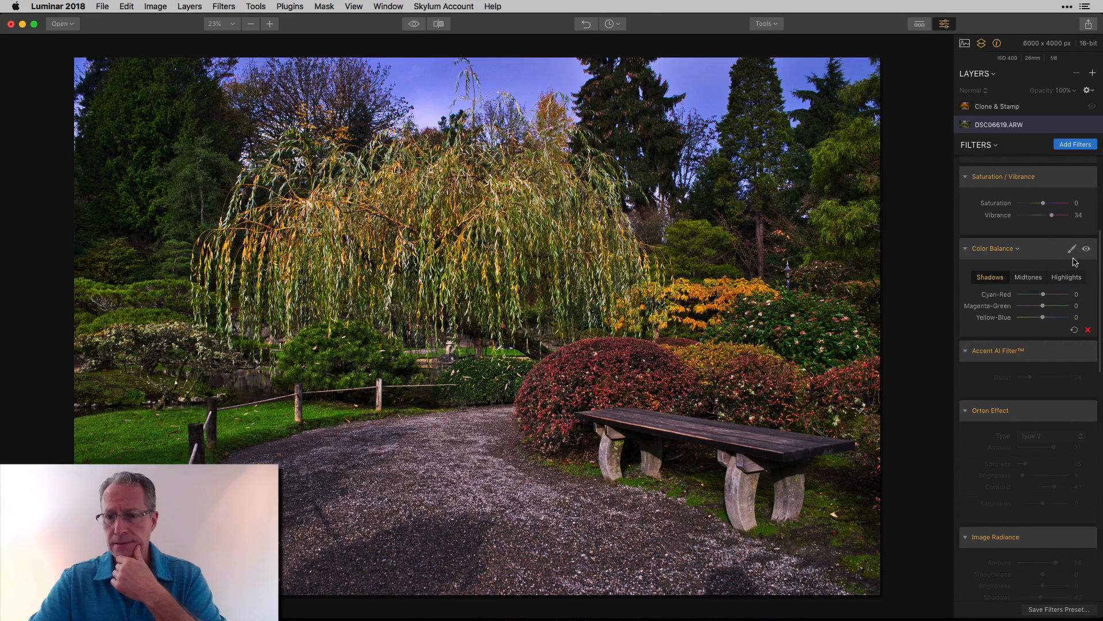
left_click(1028, 279)
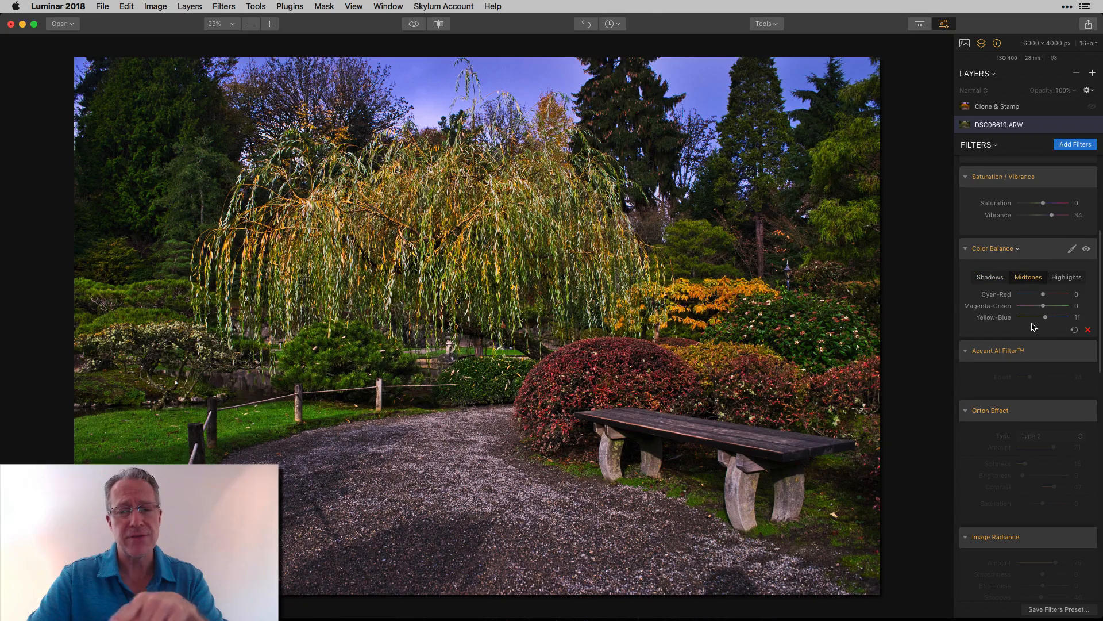
left_click(1067, 278)
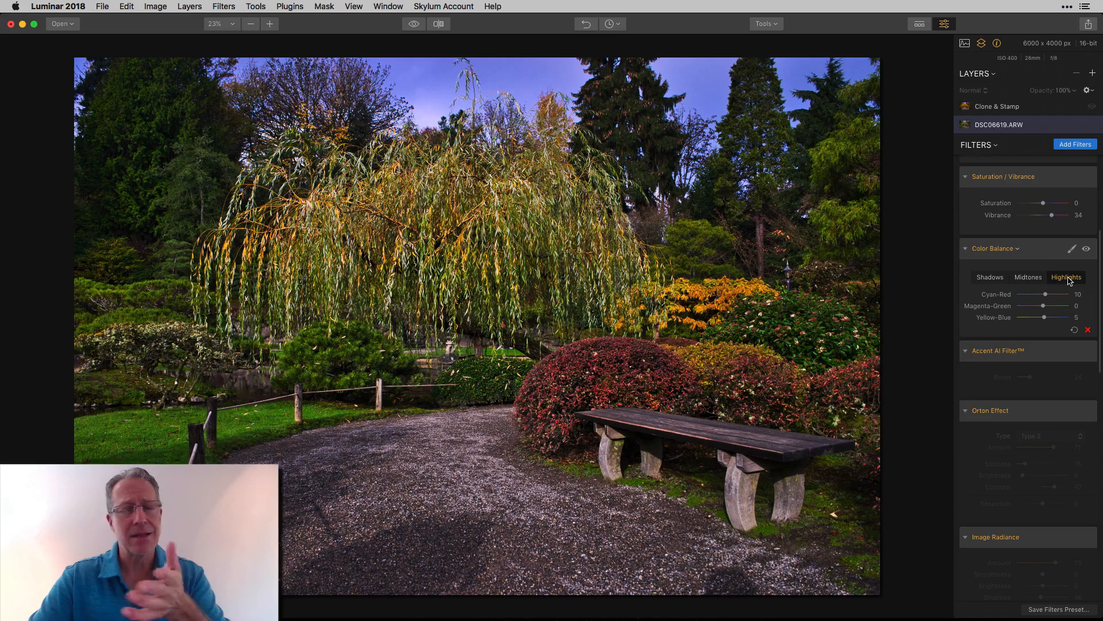
left_click(1086, 249)
left_click(1086, 249)
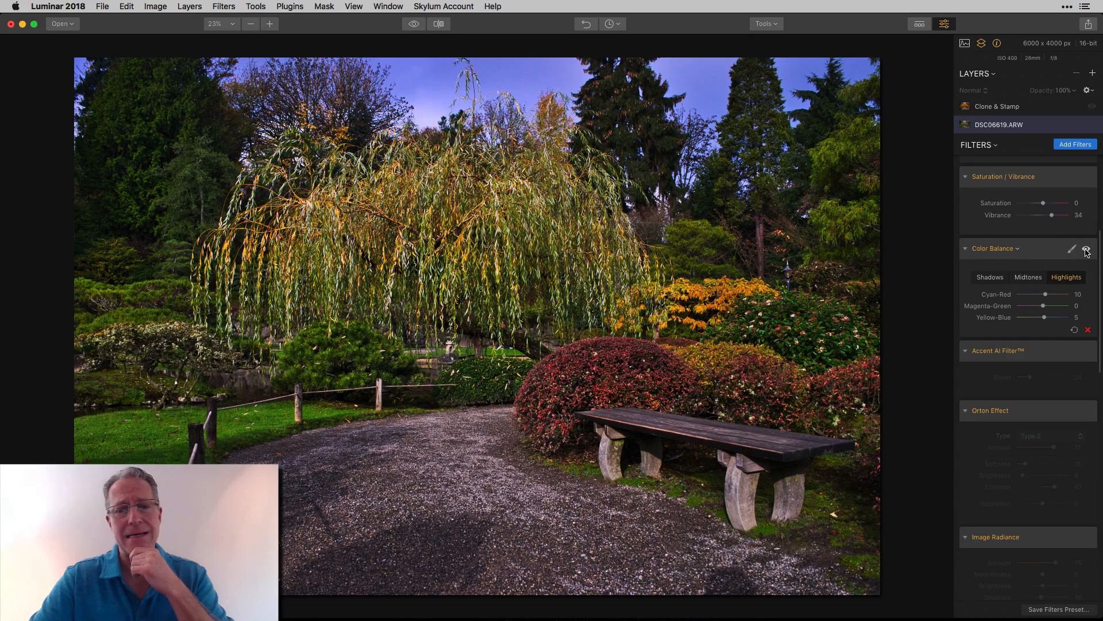
Step: Turn on the Accent AI Filter for the DSC06619.ARW layer
scroll(1083, 276, "down", 4)
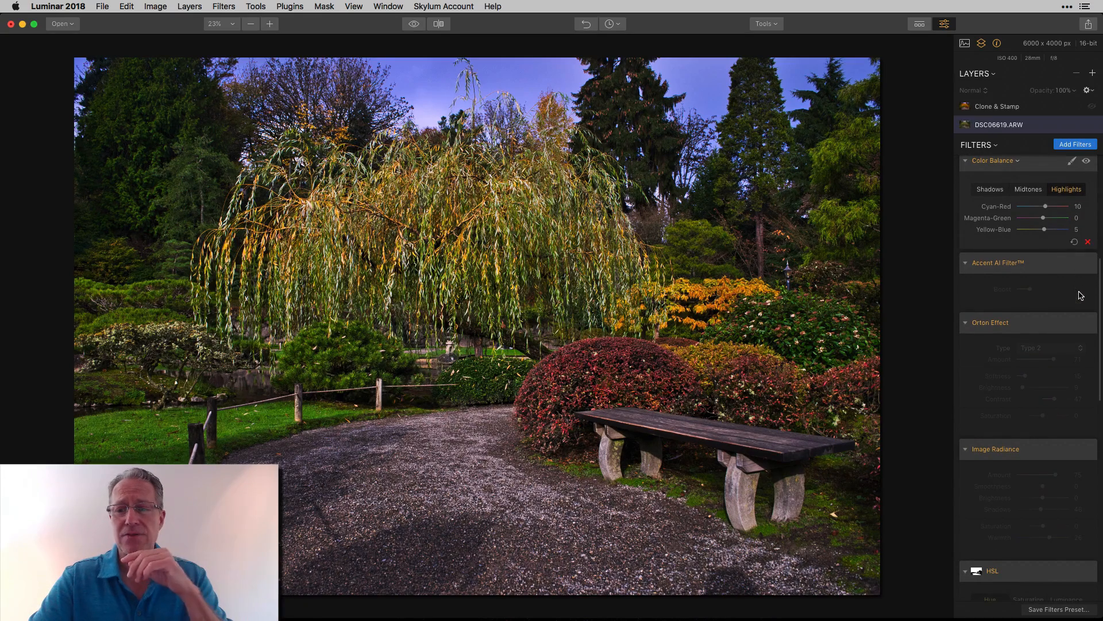
scroll(1072, 305, "down", 1)
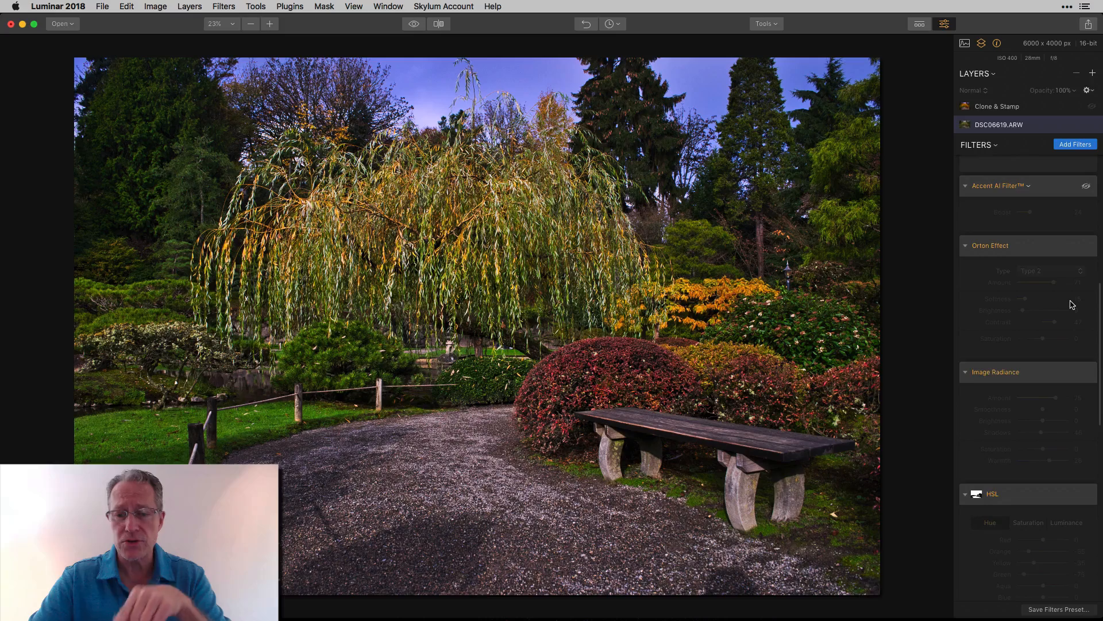
scroll(1071, 305, "up", 1)
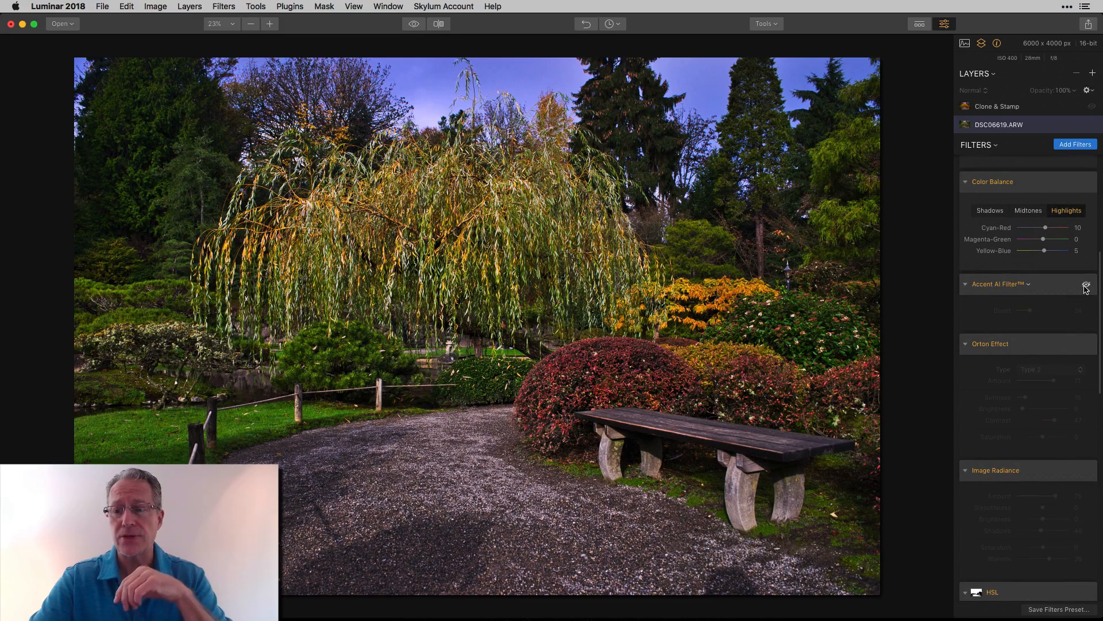
left_click(1086, 285)
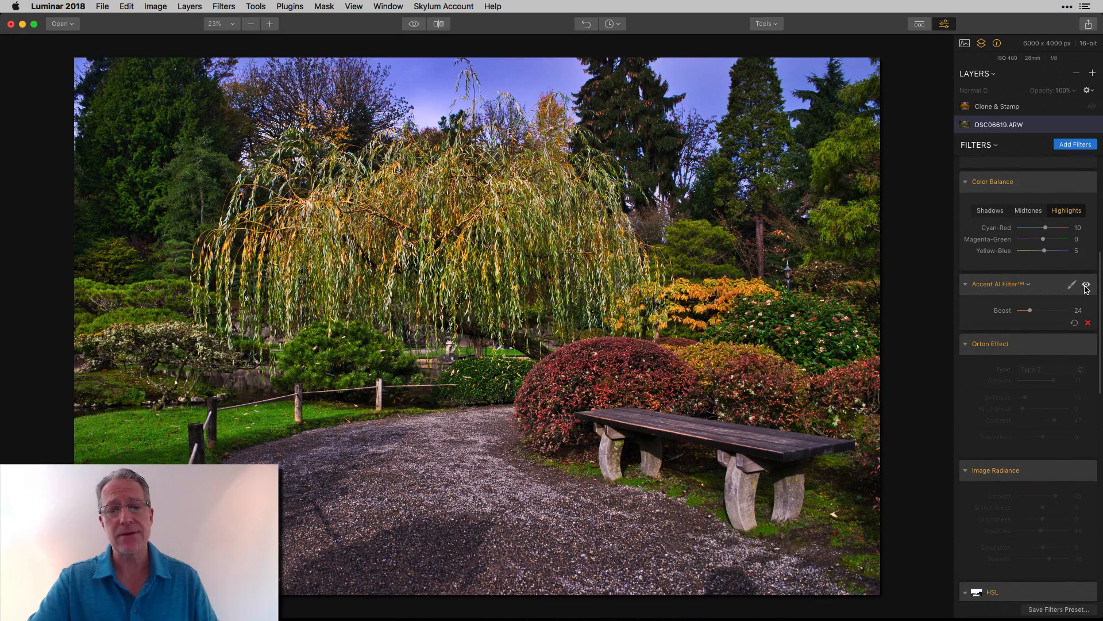
Step: Turn on the Orton Effect filter for the photo
scroll(1080, 281, "down", 4)
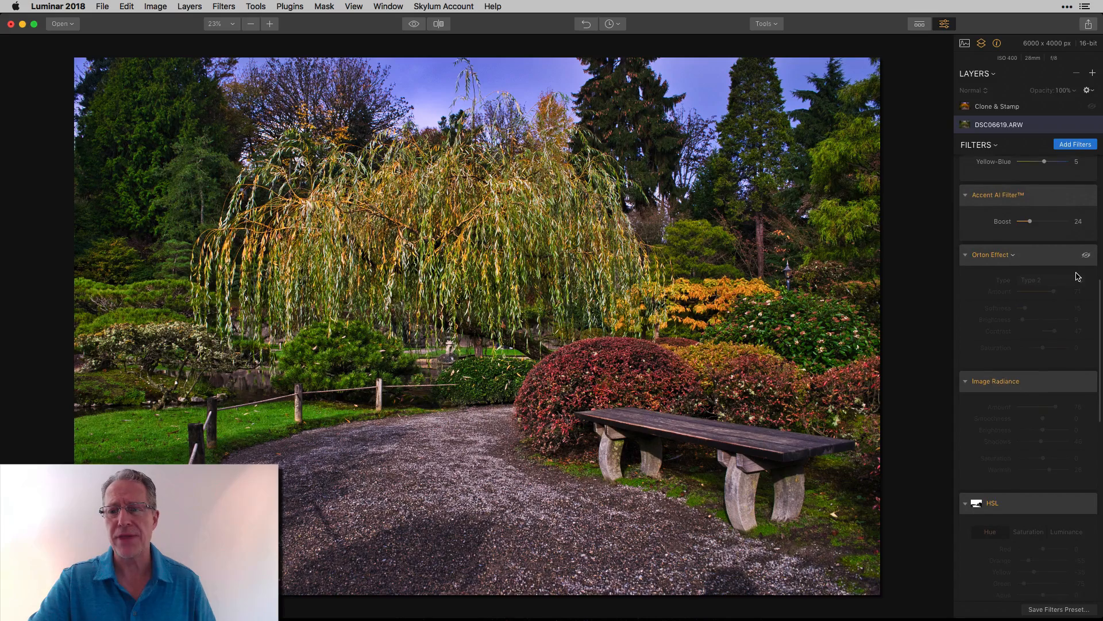
scroll(1078, 277, "down", 1)
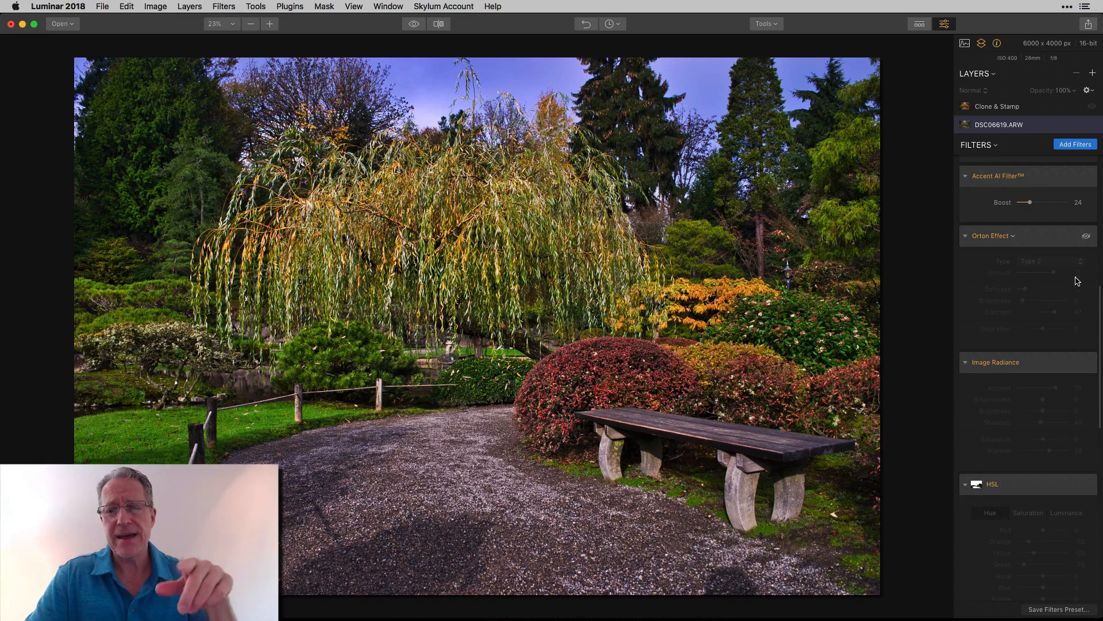
scroll(1066, 344, "down", 1)
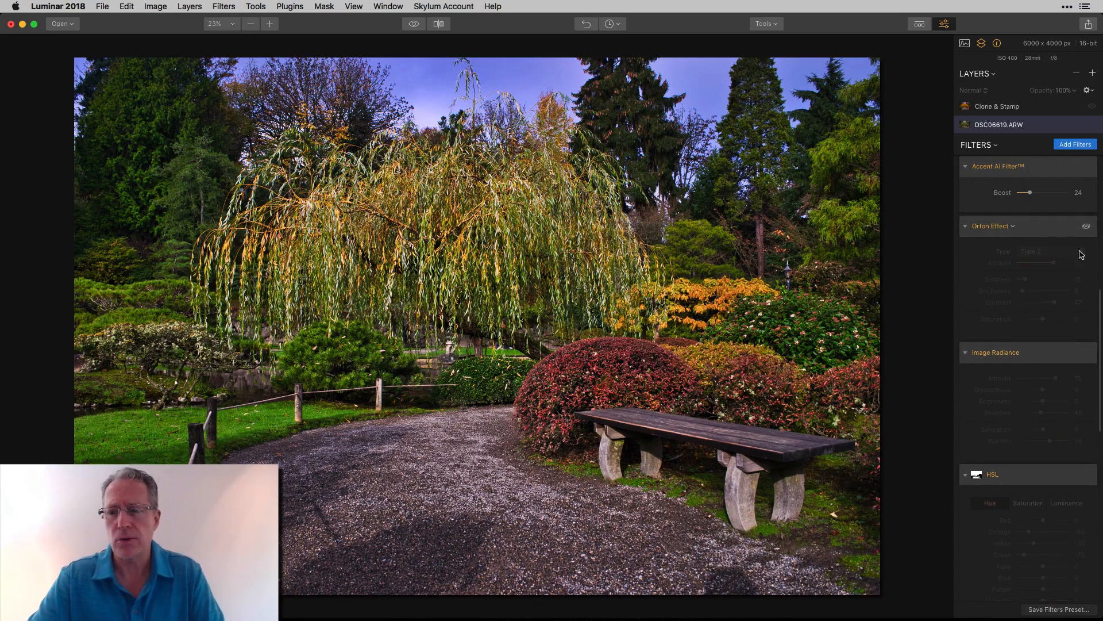
left_click(1087, 227)
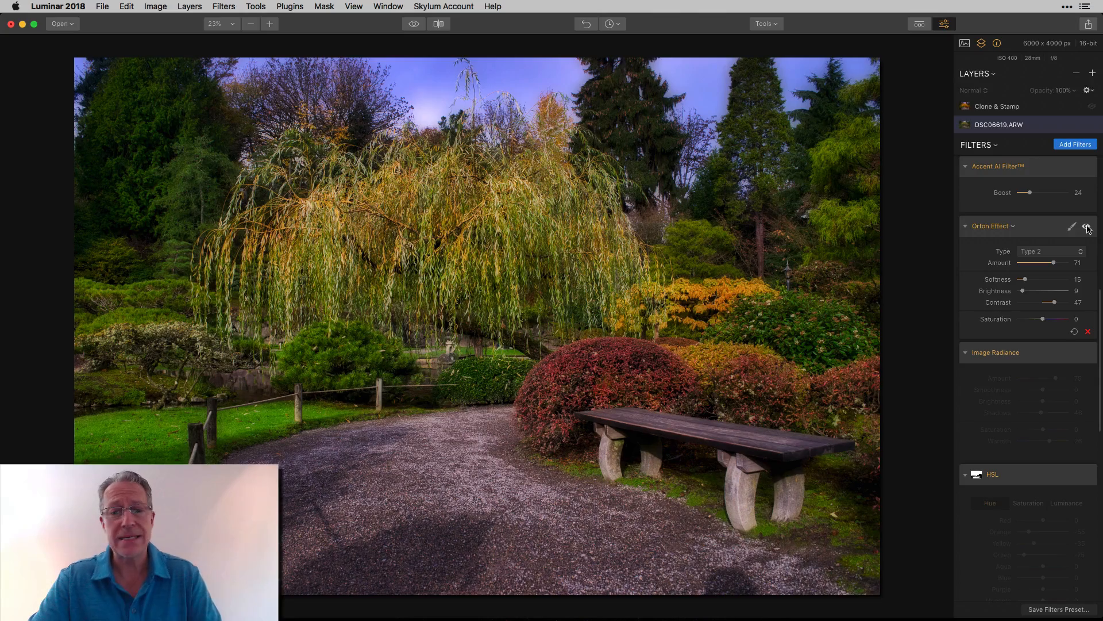
Step: Try Type 1 for the Orton Effect, and switch it back to Type 2
left_click(1054, 253)
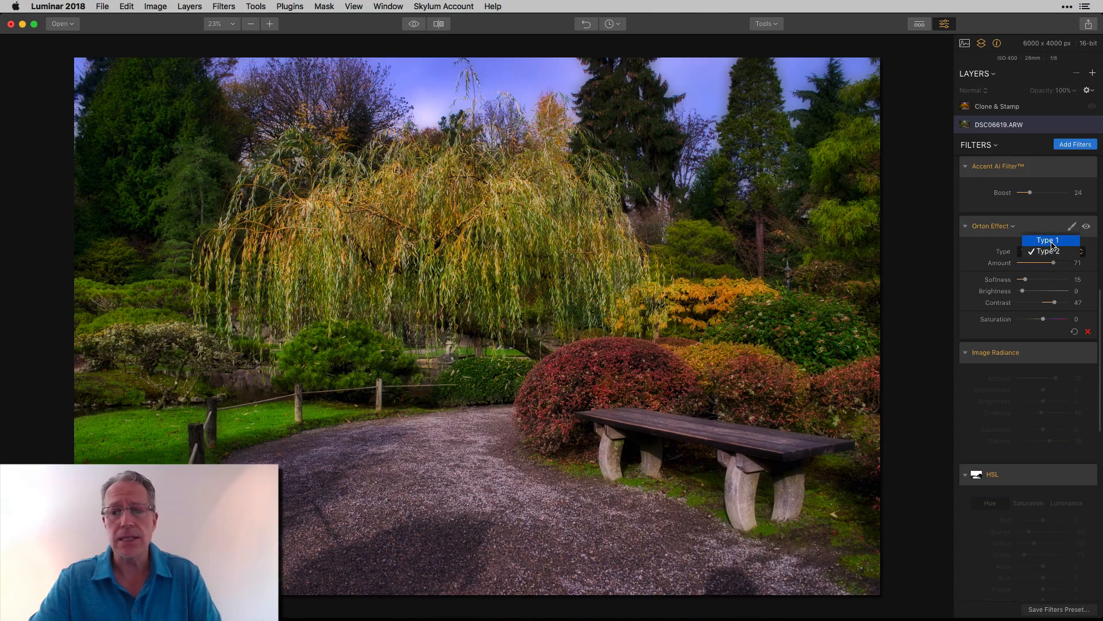
left_click(1053, 241)
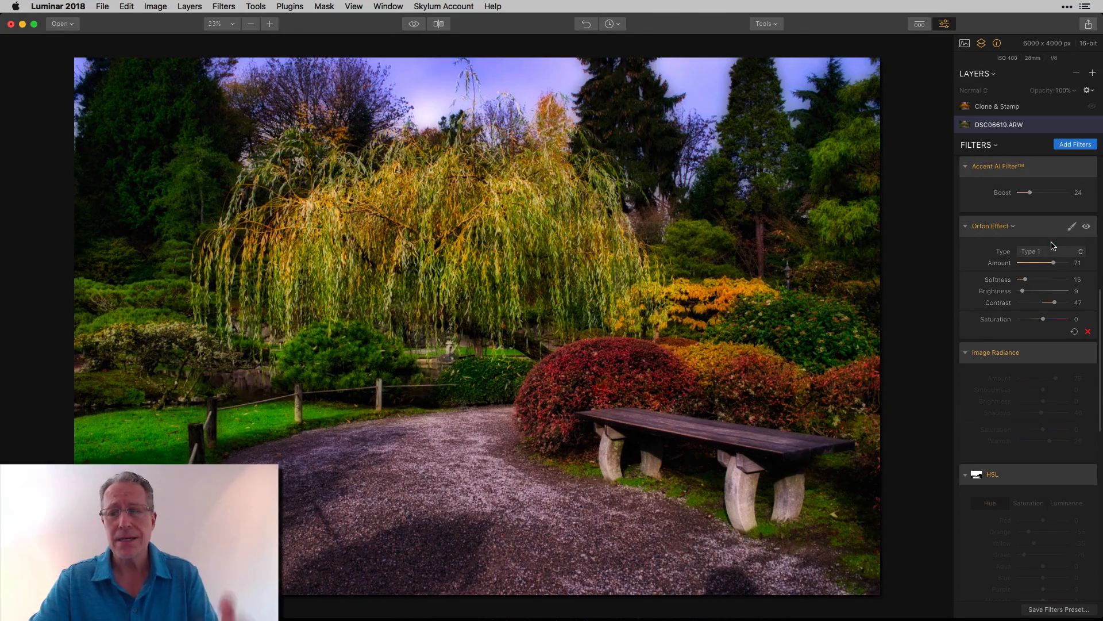
left_click(1053, 256)
left_click(1053, 267)
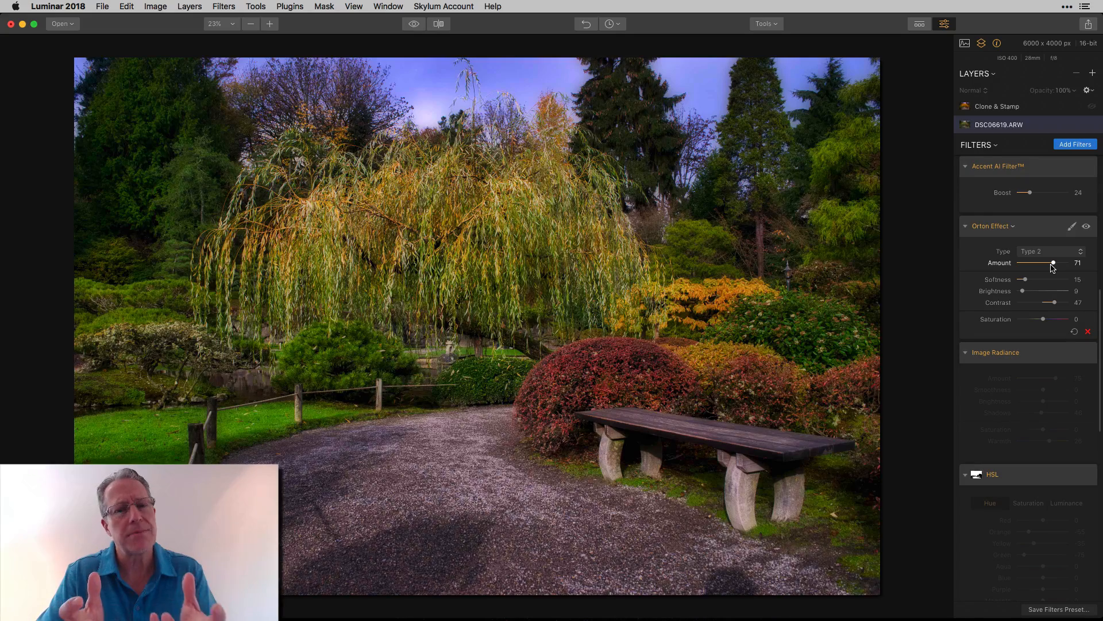
Step: Turn on the Image Radiance filter for the photo
scroll(1080, 299, "down", 3)
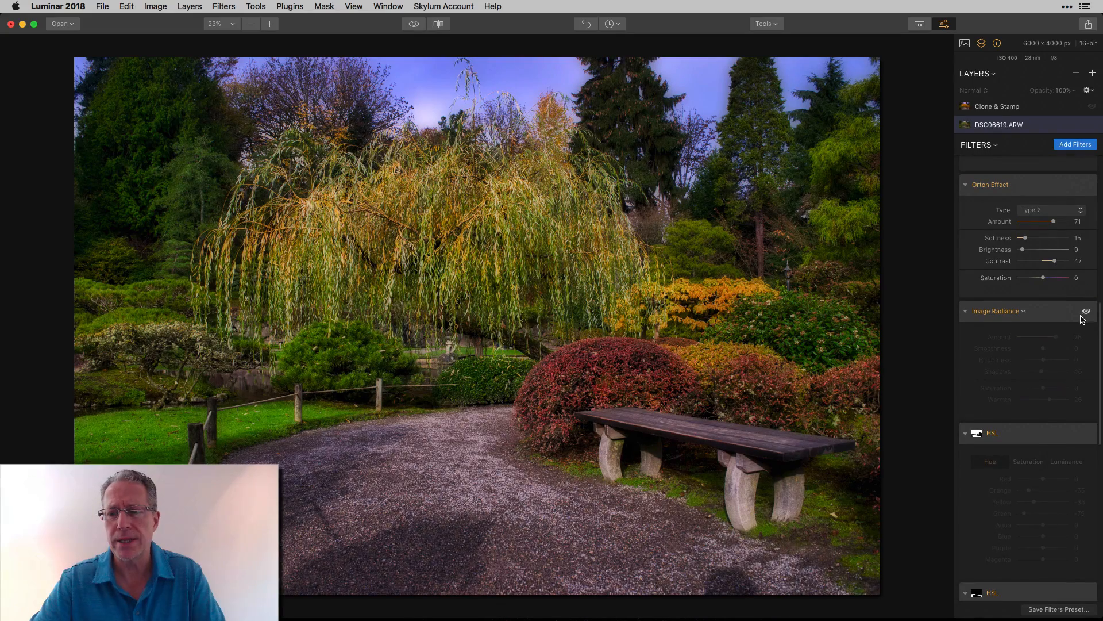
left_click(1086, 312)
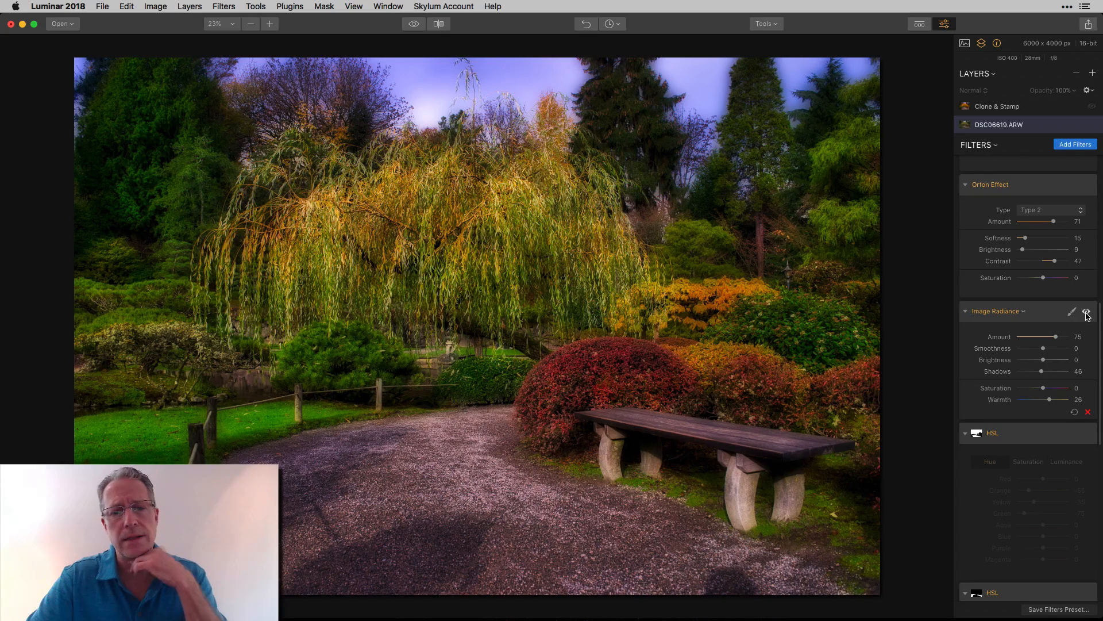
scroll(1088, 315, "down", 1)
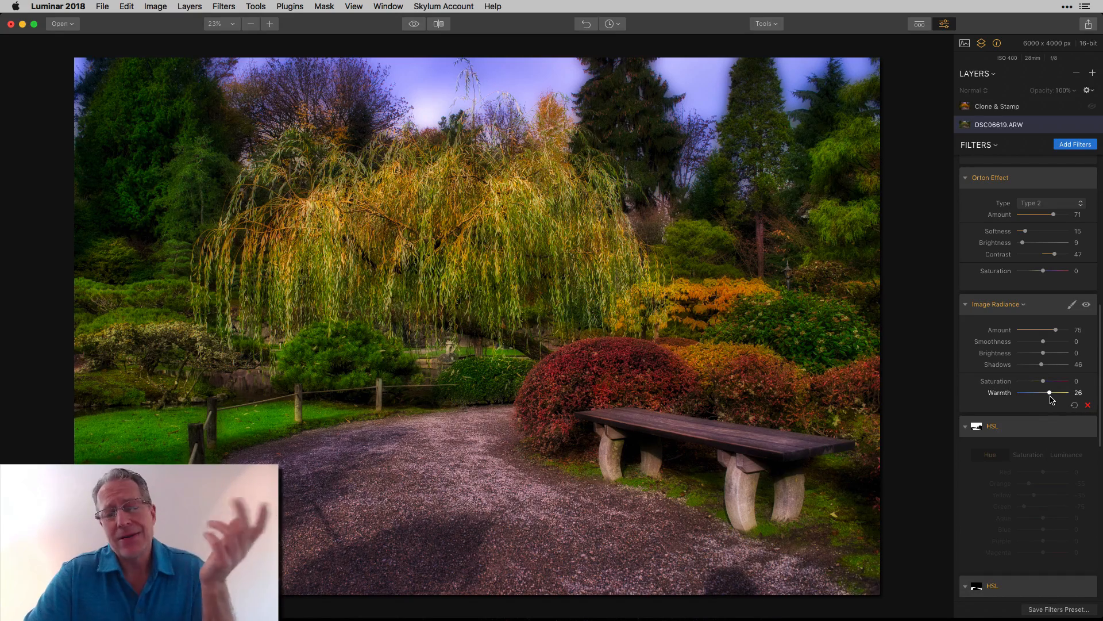
scroll(1051, 400, "down", 3)
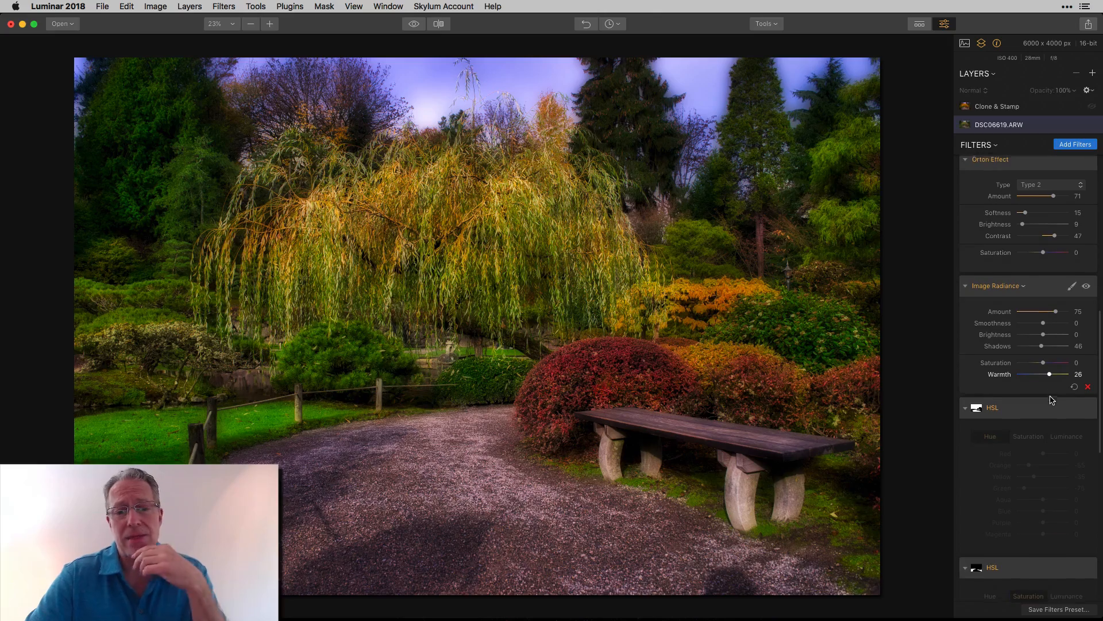
Step: Compare the original and edited photo in a split before/after view, moving the divider across the willow tree
left_click(438, 24)
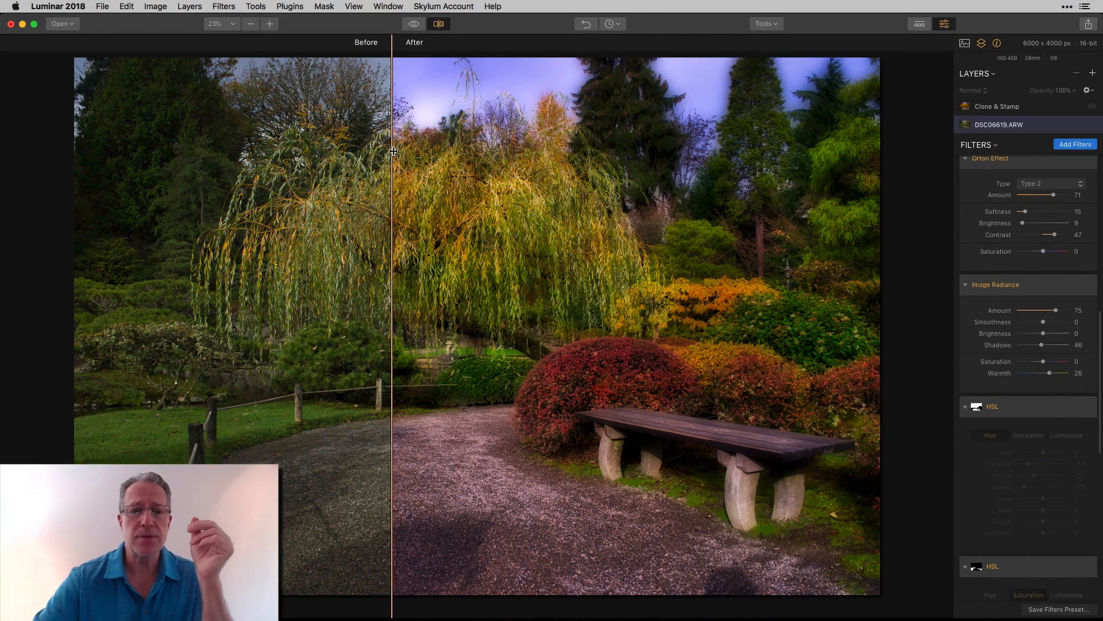
left_click_drag(393, 154, 350, 115)
left_click(442, 27)
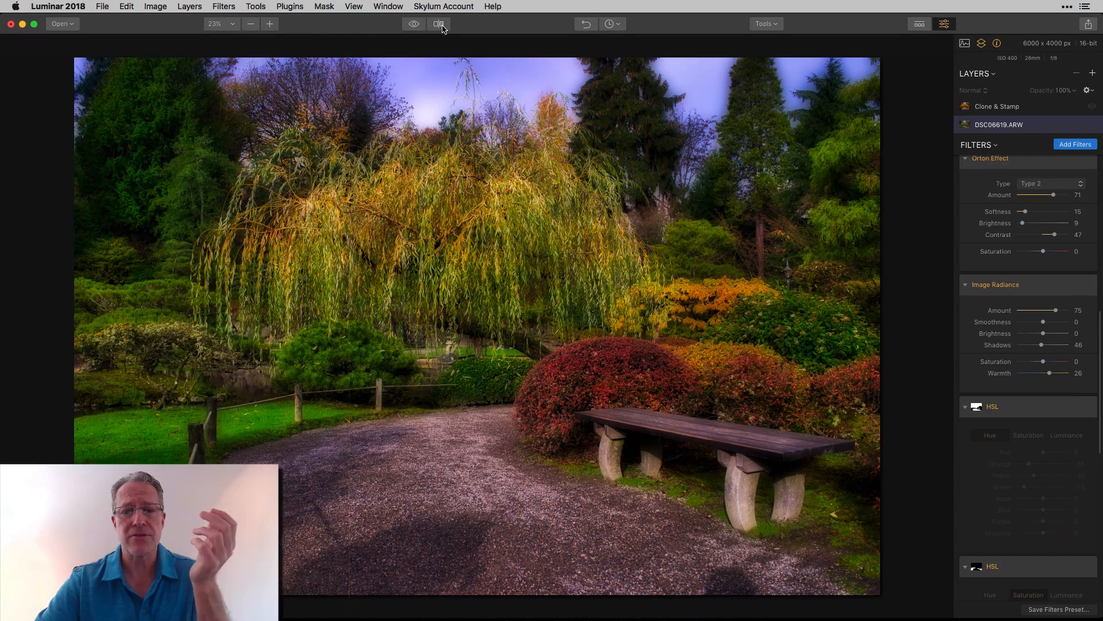
Step: Turn on the first masked HSL filter with its hue shifts, comparing the photo with and without it
scroll(1088, 305, "down", 3)
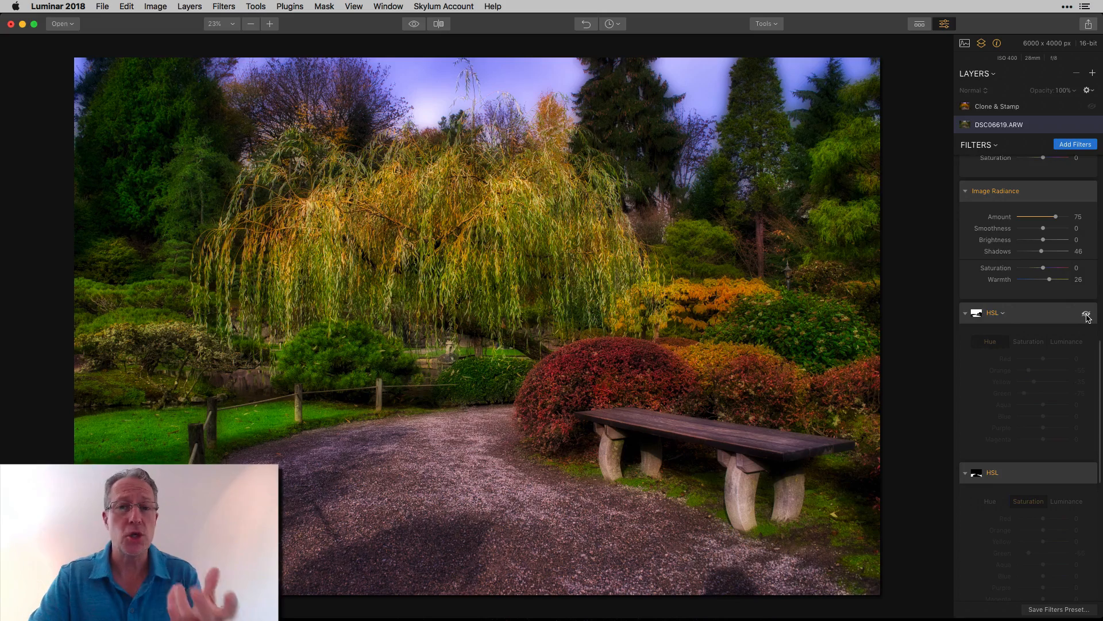
left_click(1087, 315)
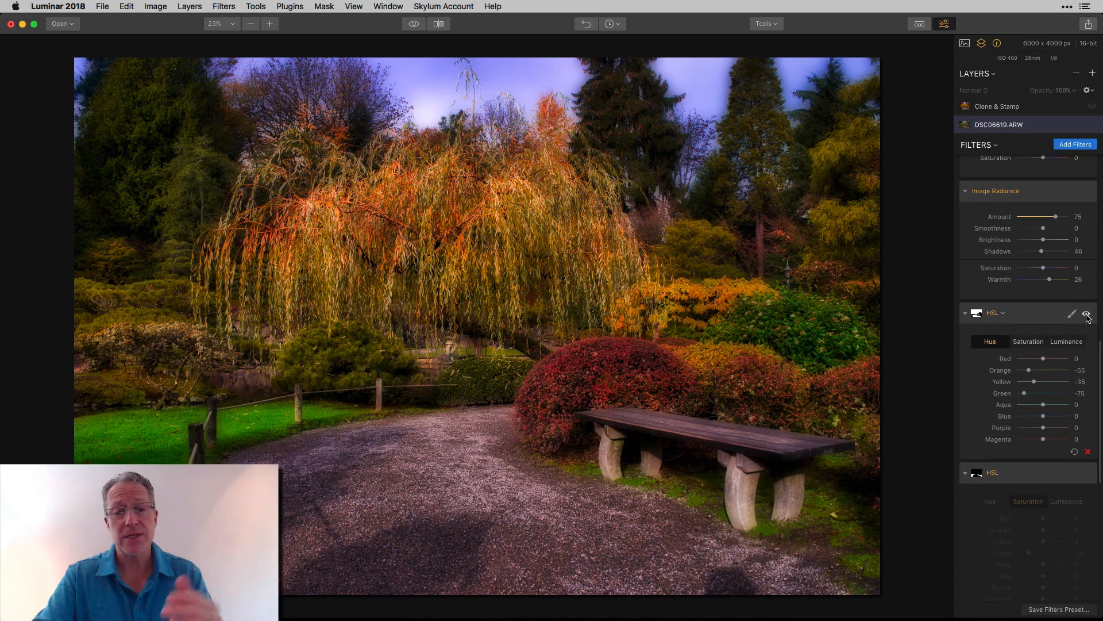
left_click(1087, 315)
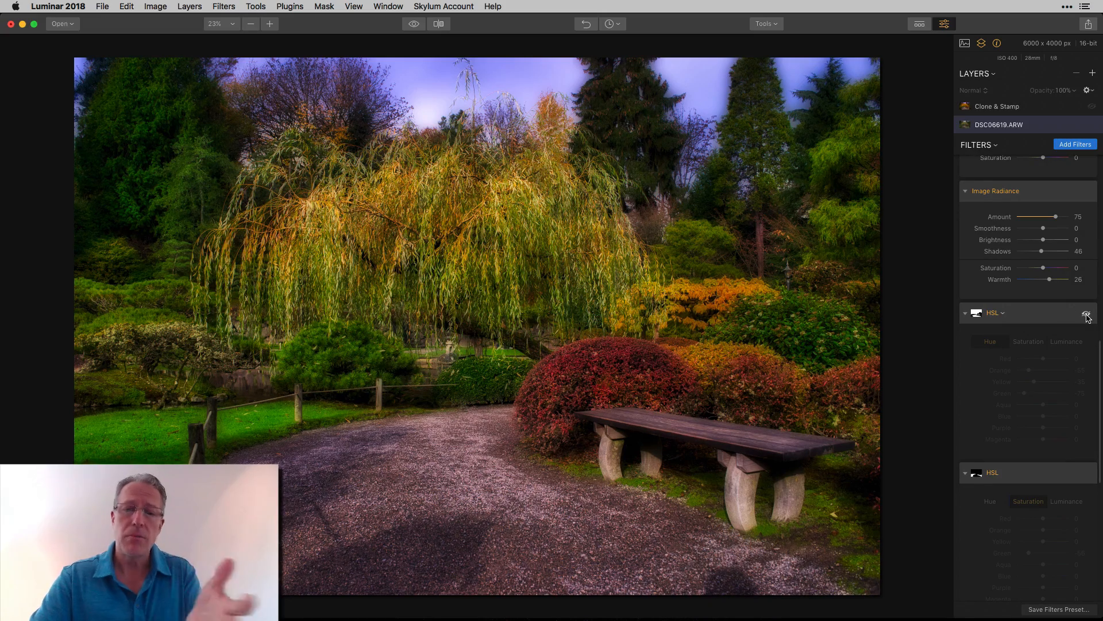
left_click(1086, 315)
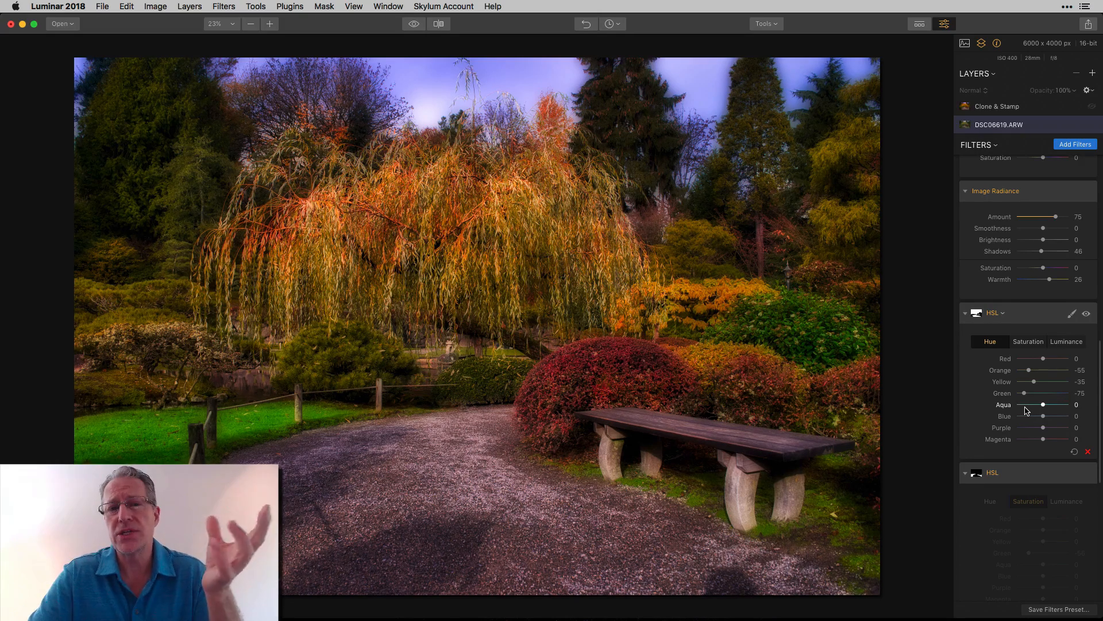
Step: Review the saturation and luminance settings of the first masked HSL filter, return to its hues, and compare the photo with the filter off and on
scroll(1030, 380, "down", 1)
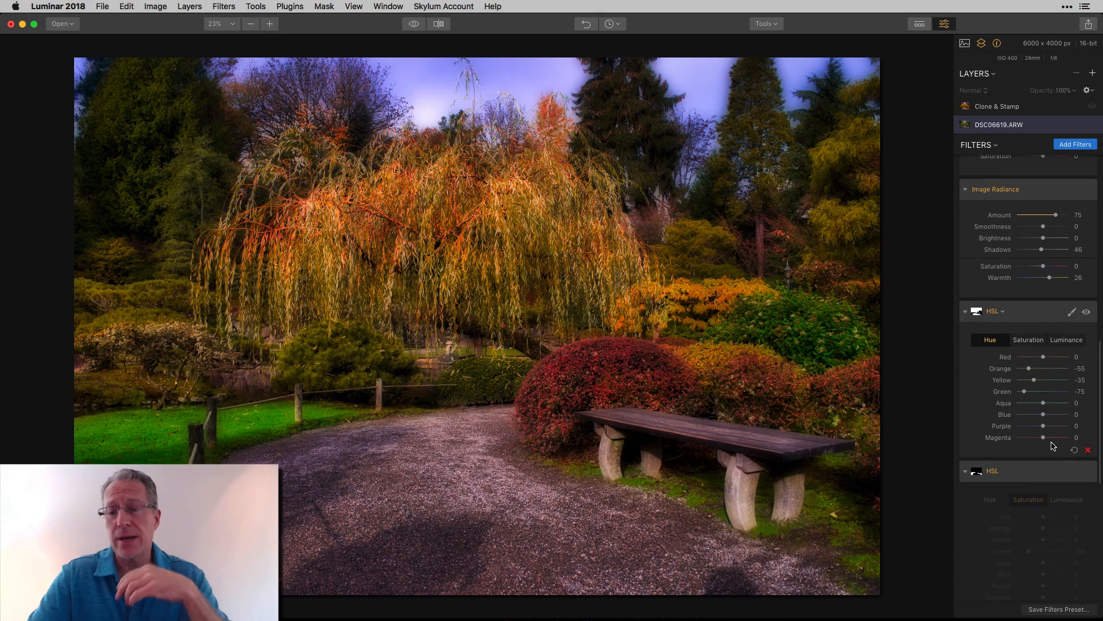
left_click(1032, 344)
left_click(1057, 343)
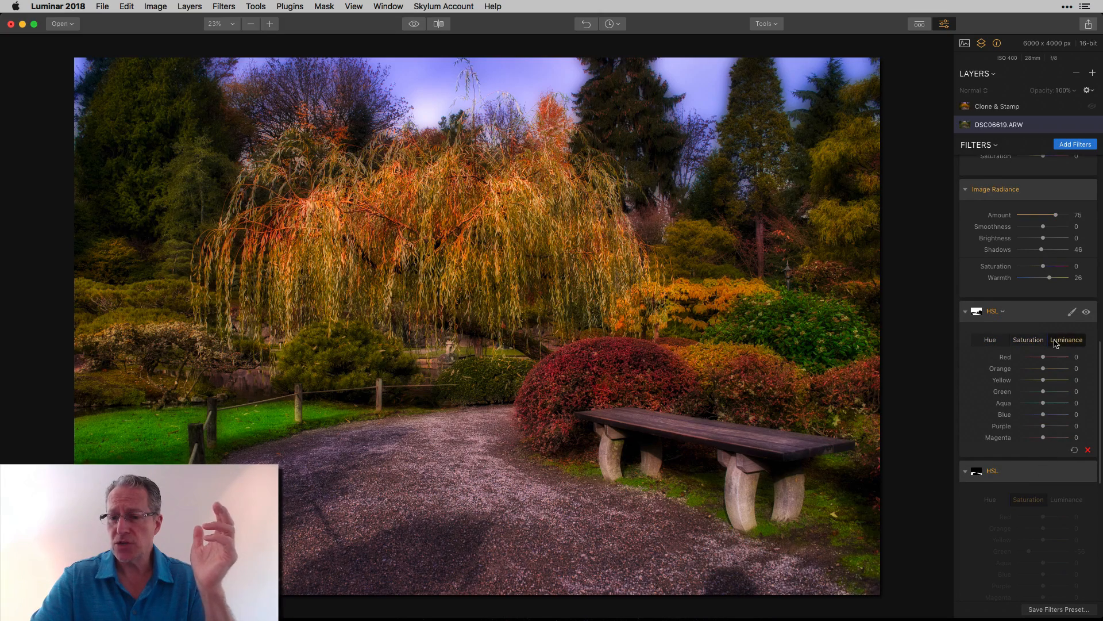
left_click(991, 341)
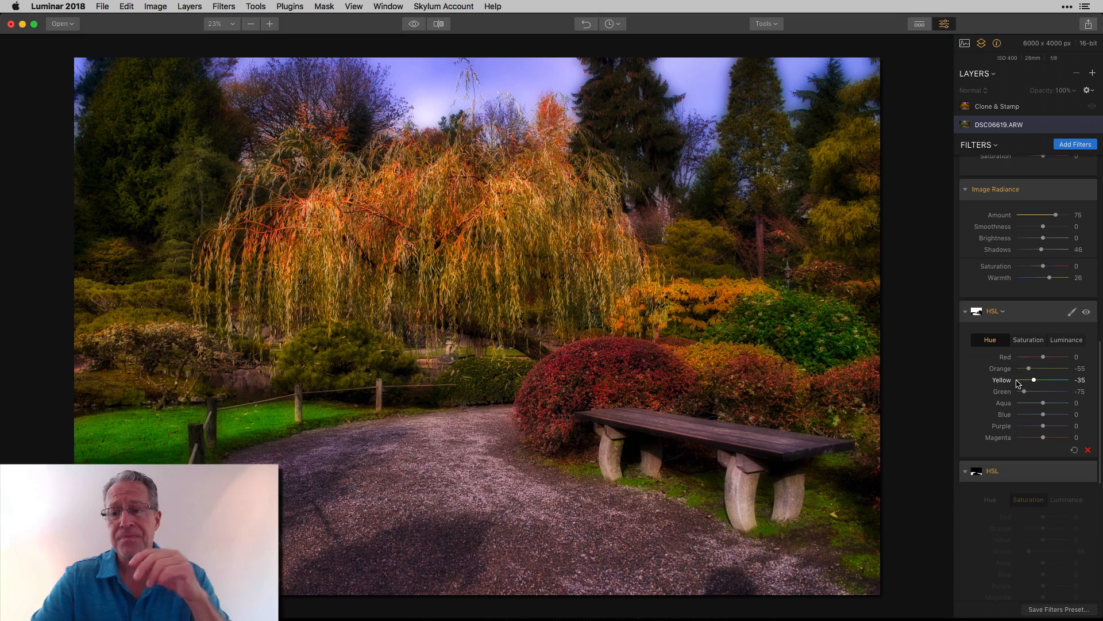
scroll(1018, 384, "down", 2)
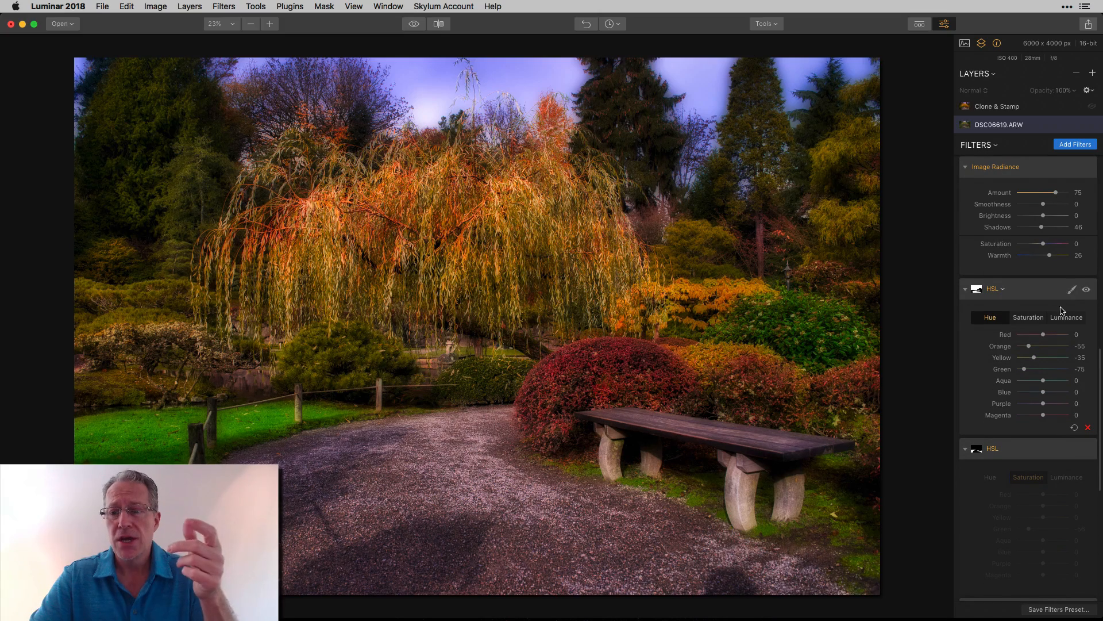
left_click(1087, 290)
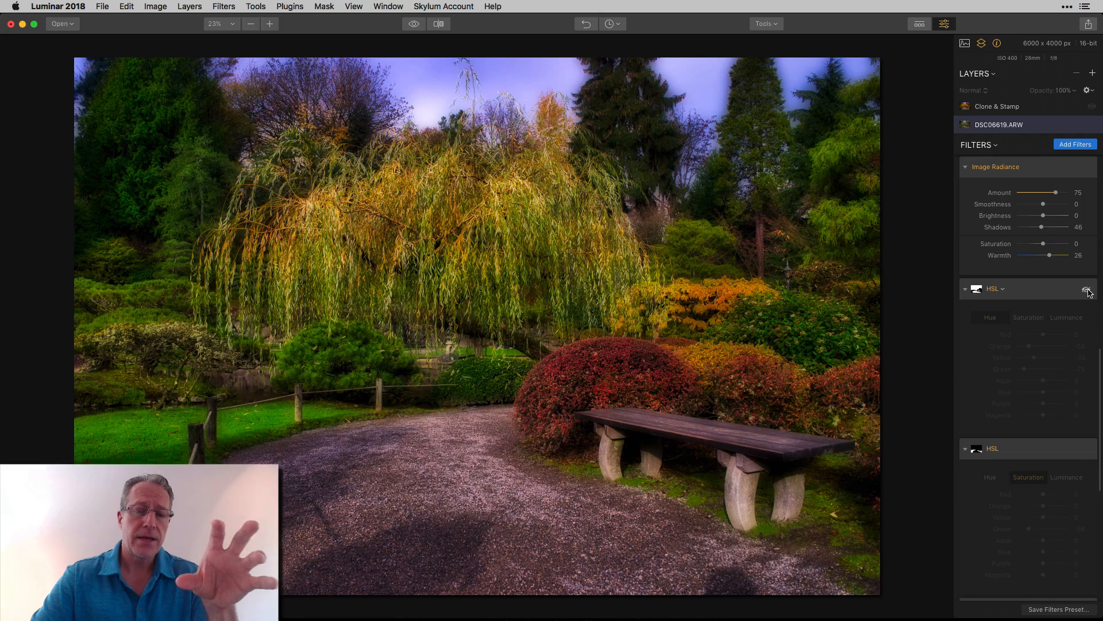
left_click(1087, 291)
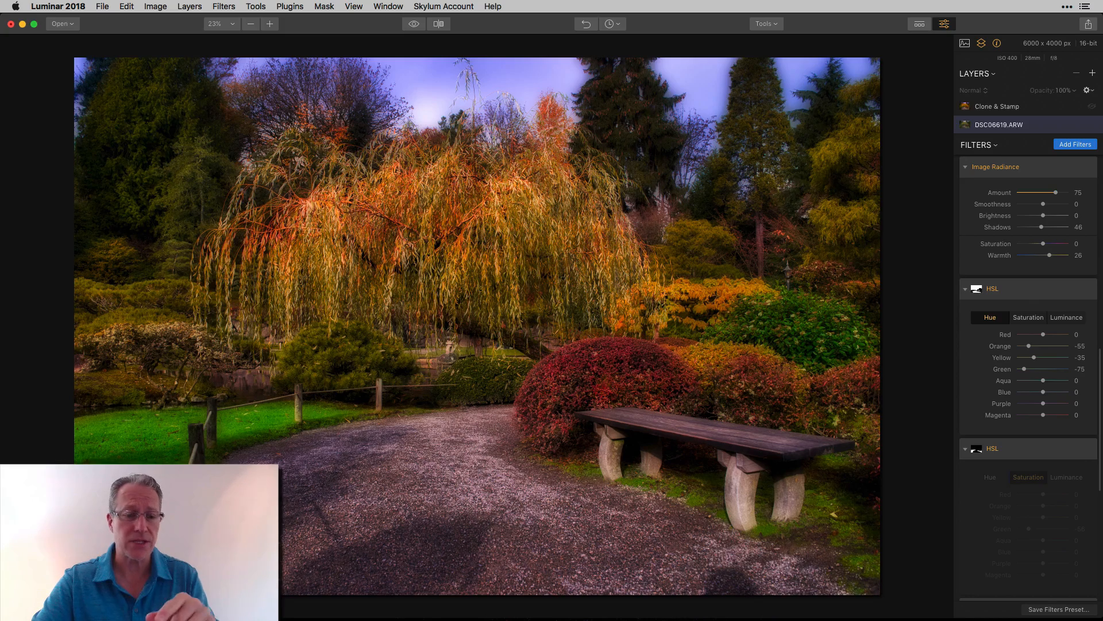
Step: Turn on the second masked HSL filter for the grass, compare the photo with and without it, and show its luminance settings
scroll(1081, 345, "down", 5)
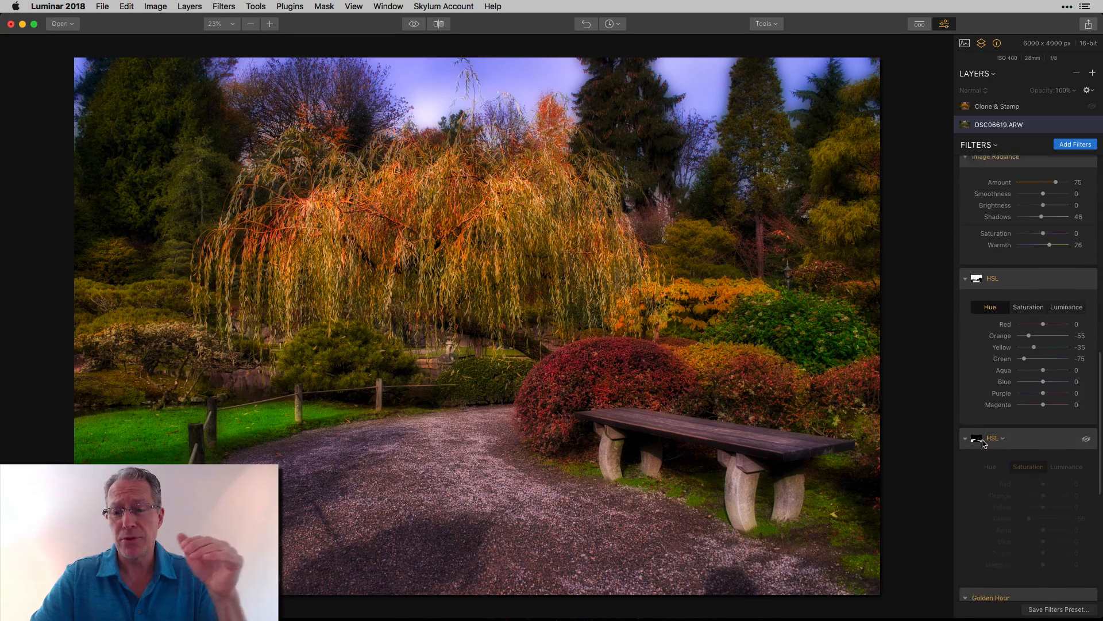
left_click(1086, 314)
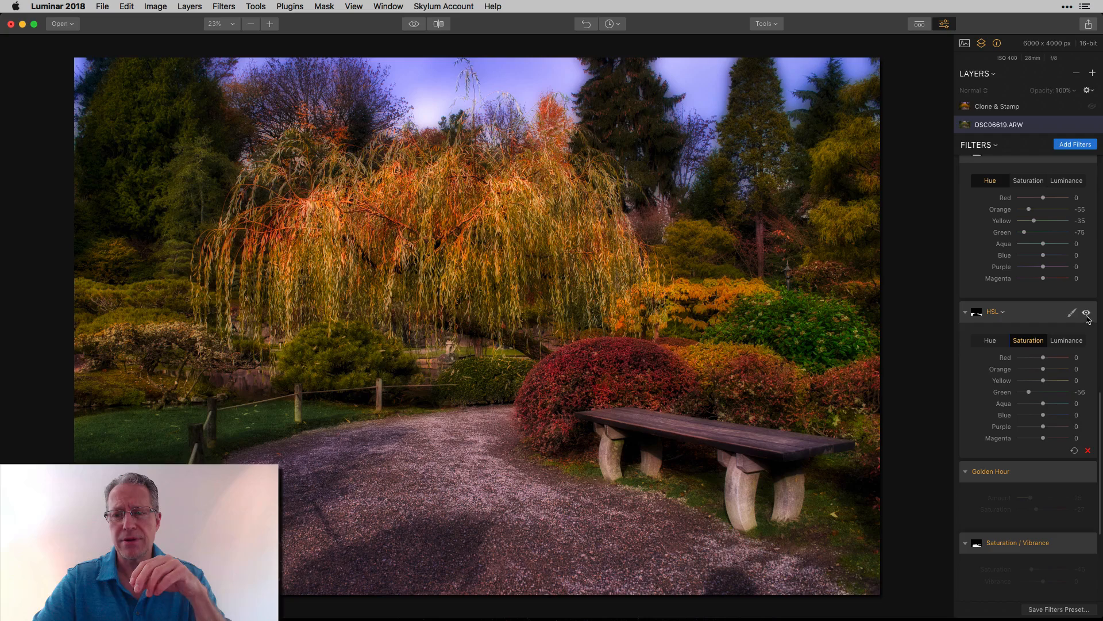
left_click(1087, 313)
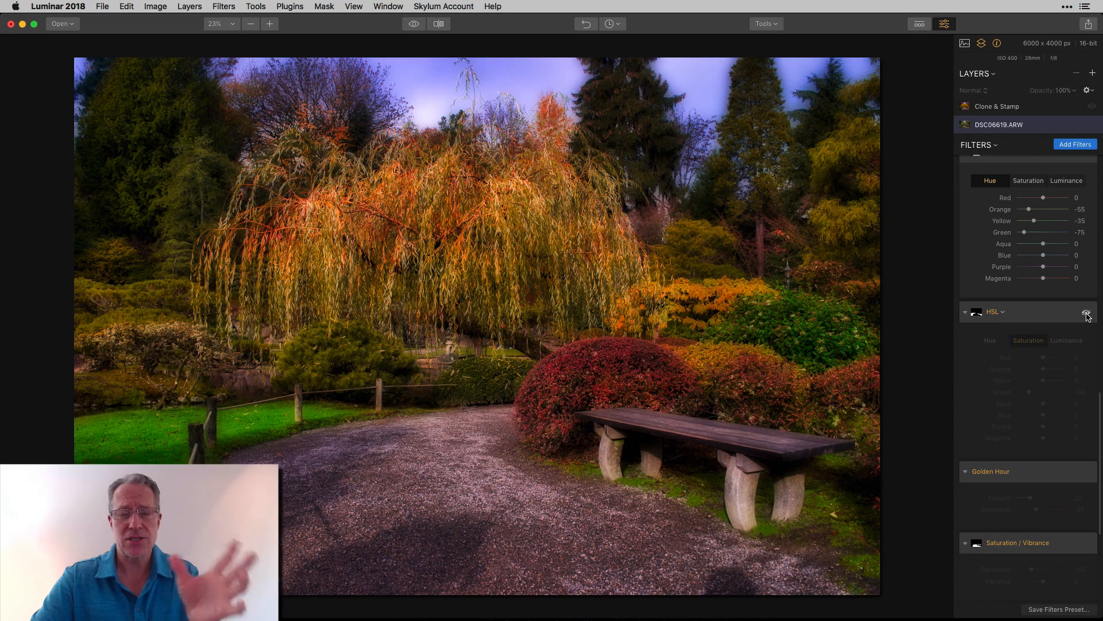
left_click(1086, 313)
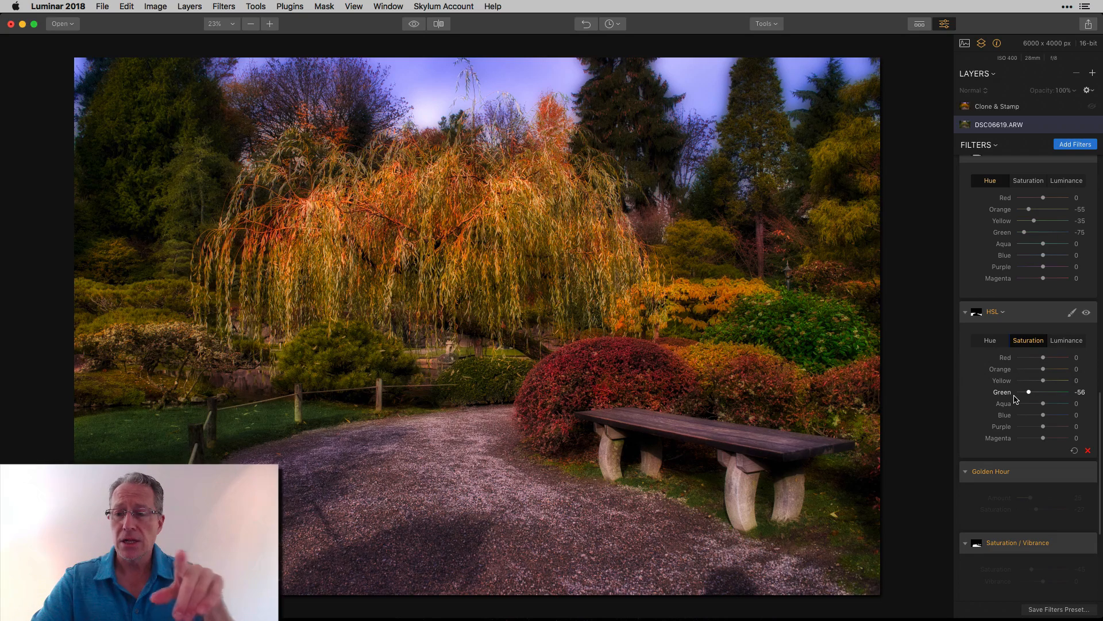
left_click(1065, 340)
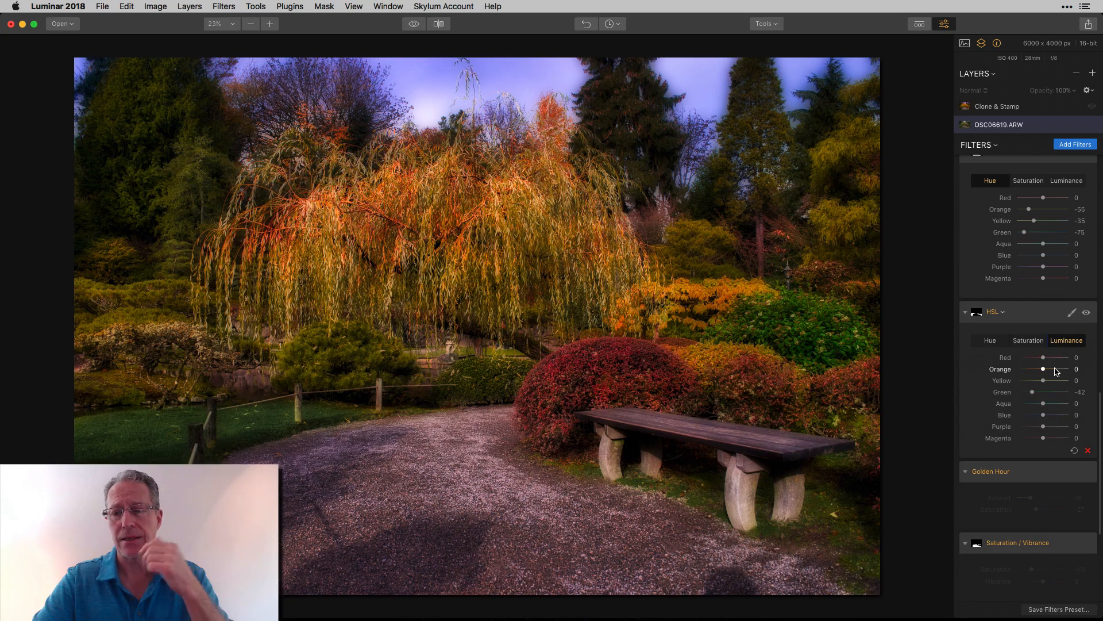
Step: Turn on the Golden Hour filter, comparing the photo with and without it
scroll(1055, 371, "down", 5)
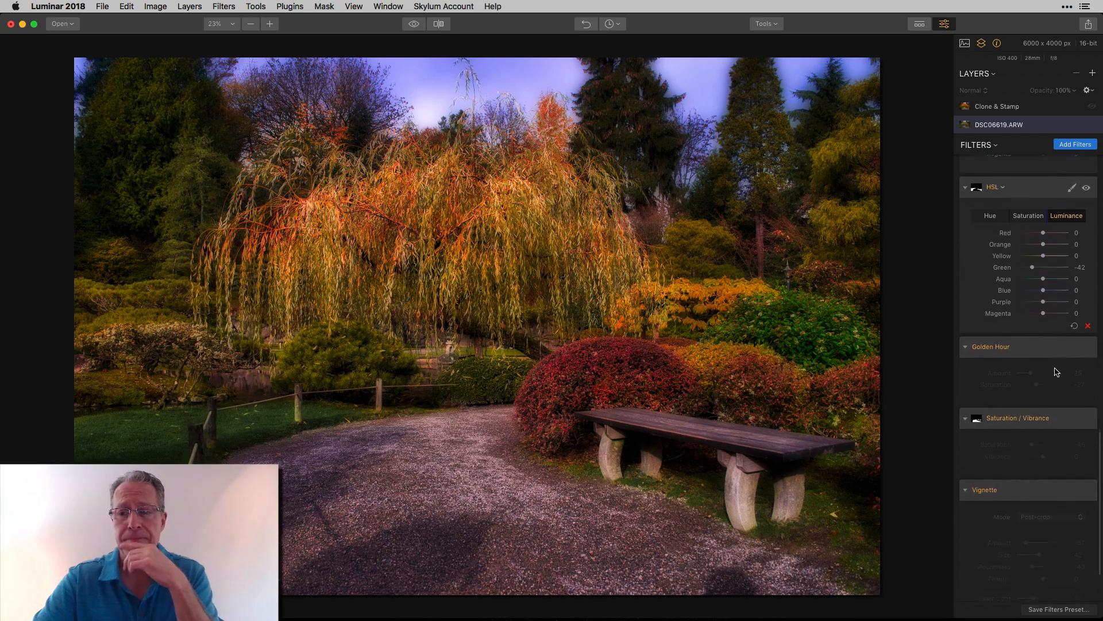
left_click(1086, 334)
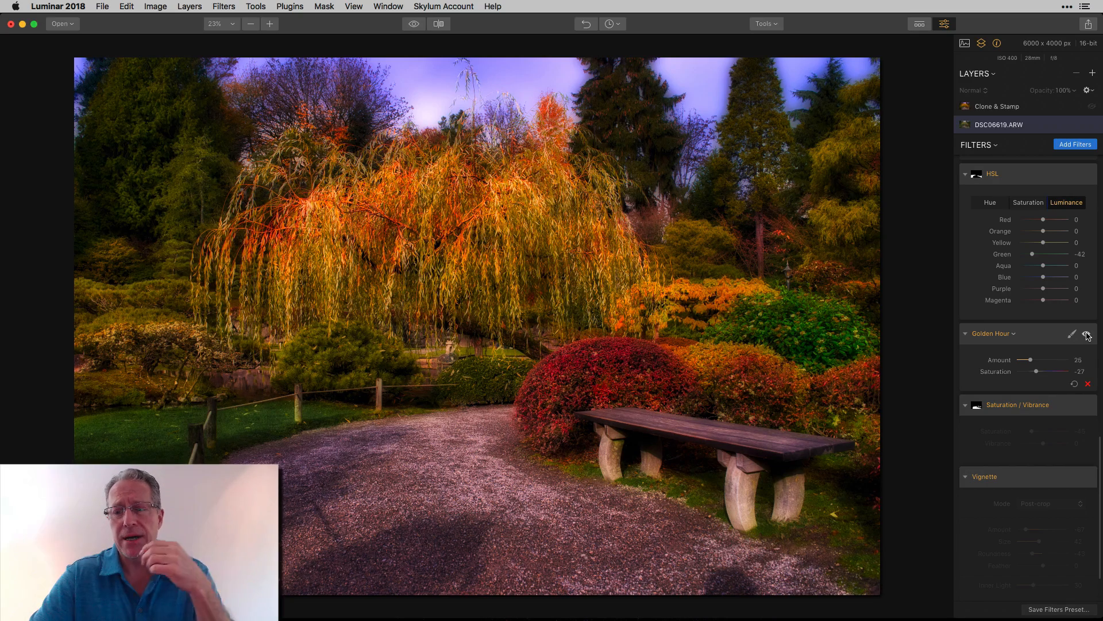
left_click(1086, 335)
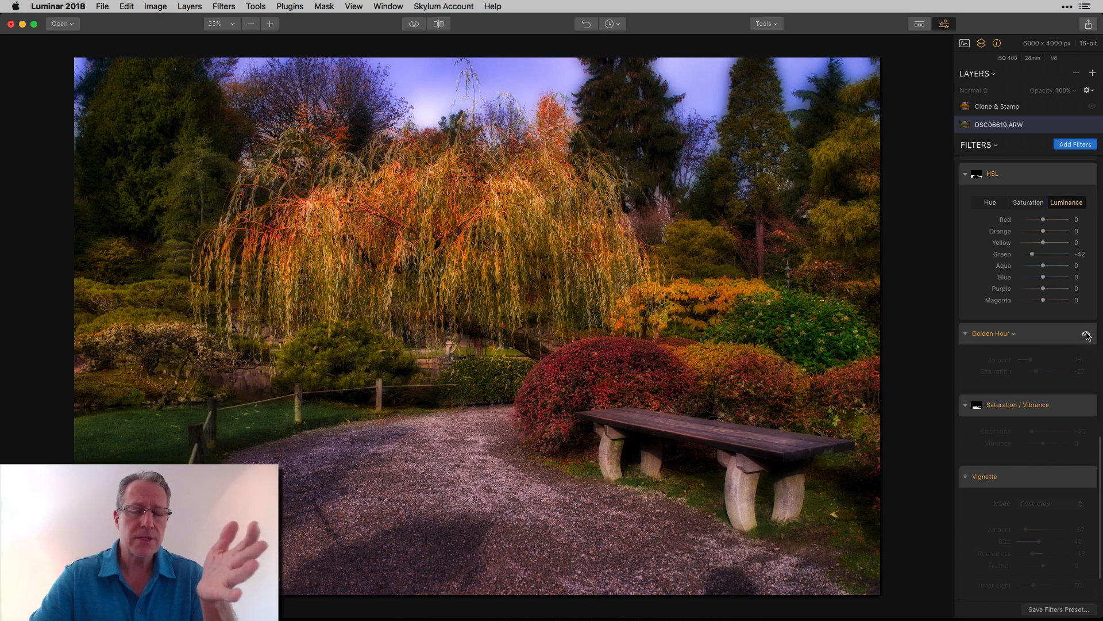
left_click(1086, 335)
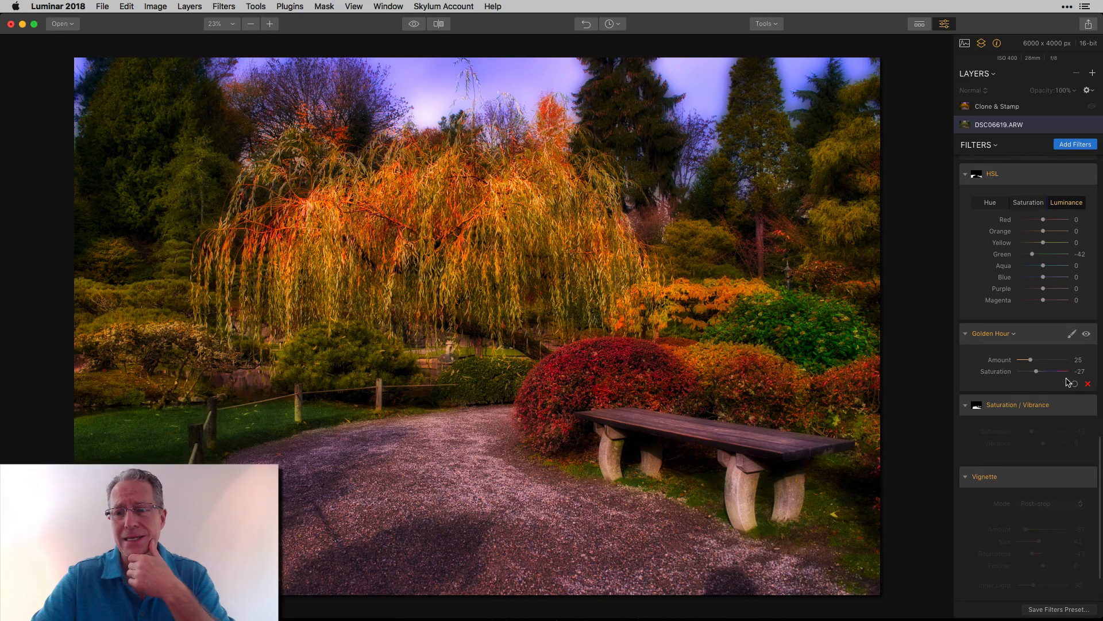
Step: Turn on the masked Saturation / Vibrance filter, comparing the path's colour with and without it
scroll(1054, 399, "down", 1)
scroll(1054, 397, "down", 5)
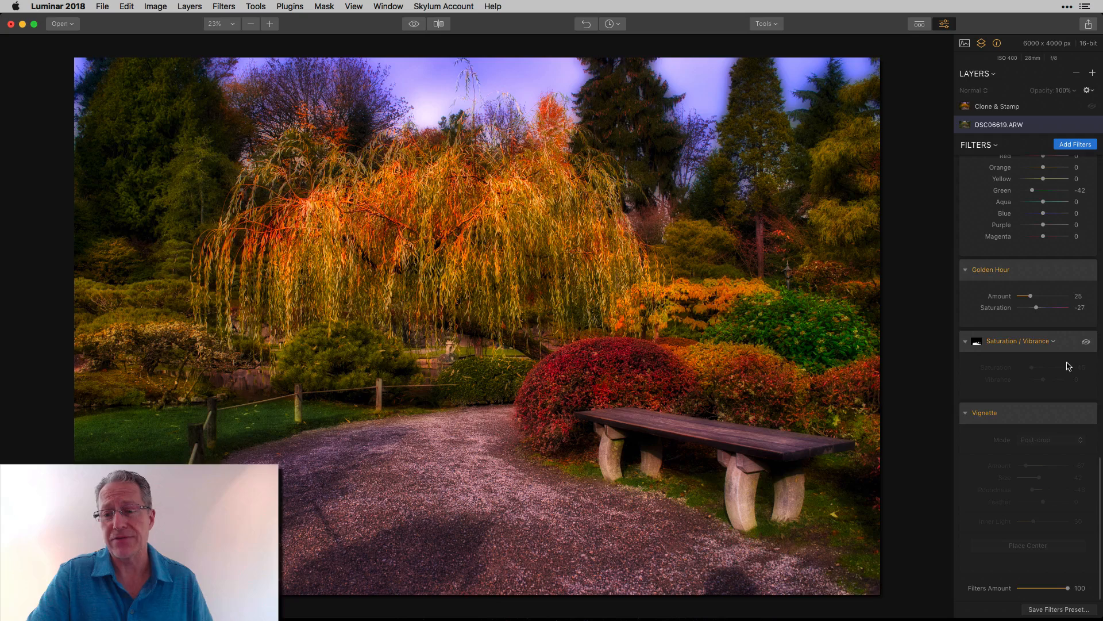
left_click(1088, 343)
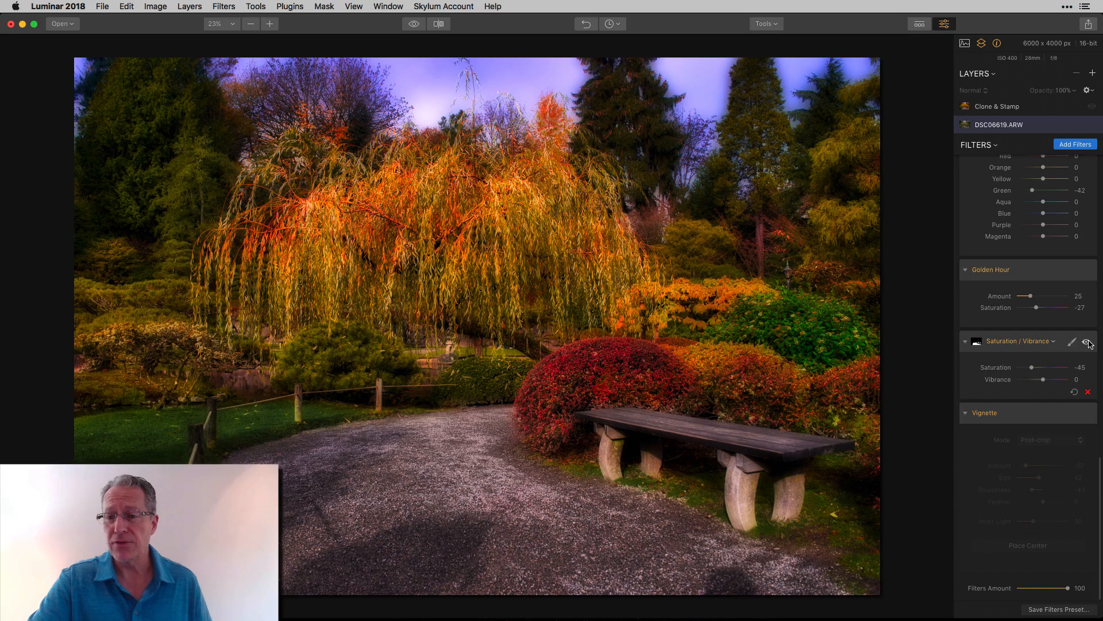
left_click(1088, 343)
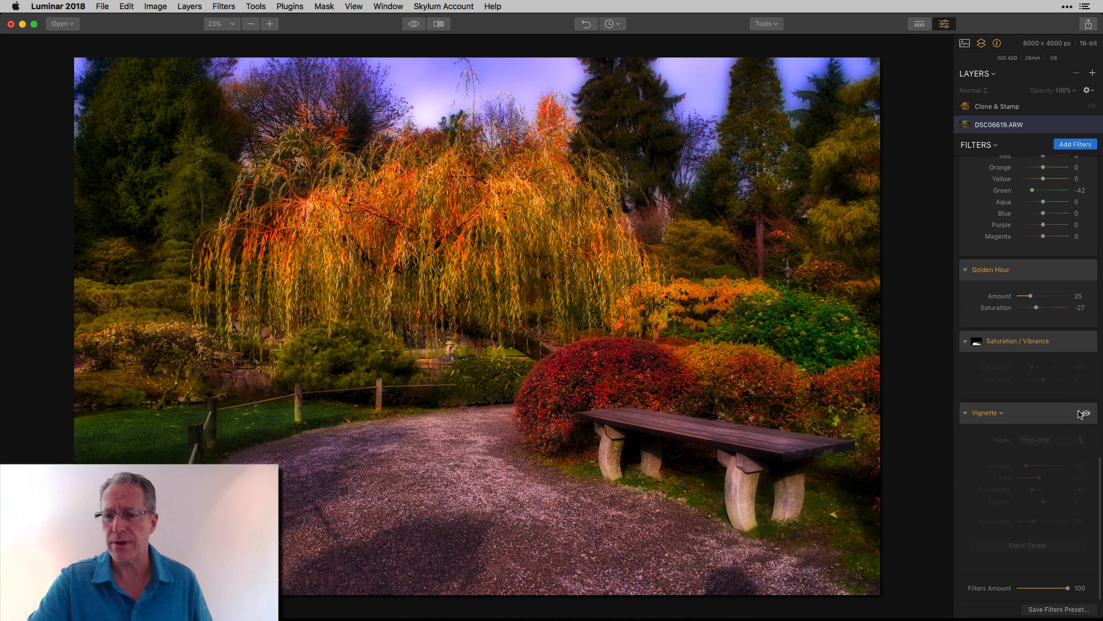
left_click(1087, 342)
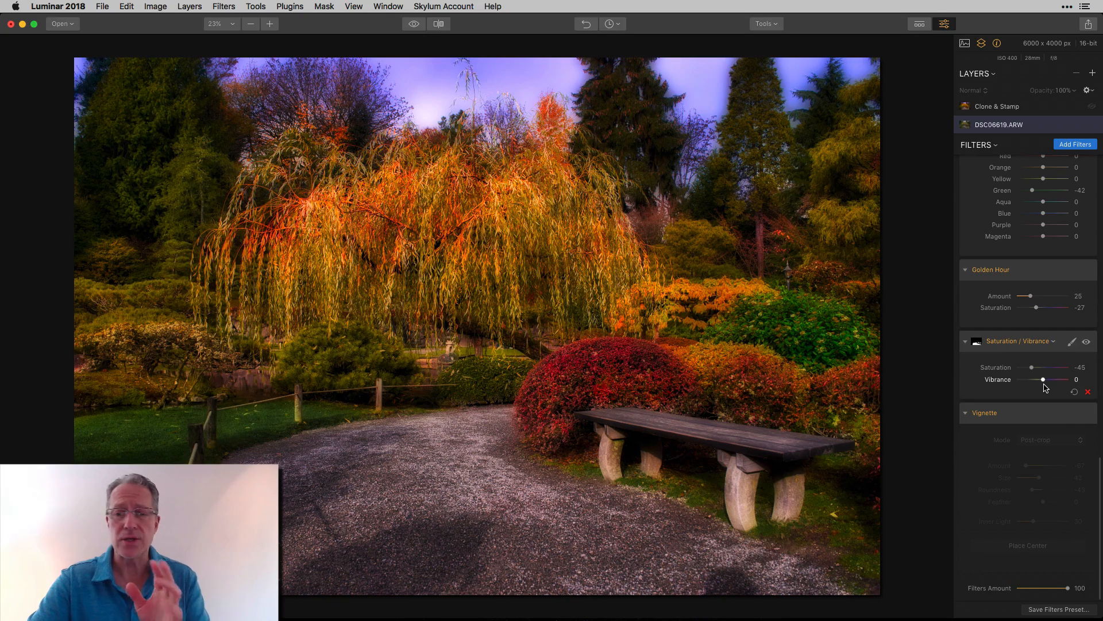
Step: Display the Saturation / Vibrance filter's mask, paint over the missed patch on the gravel path, and finish the mask editing with the overlay hidden
left_click(1072, 342)
left_click(1053, 362)
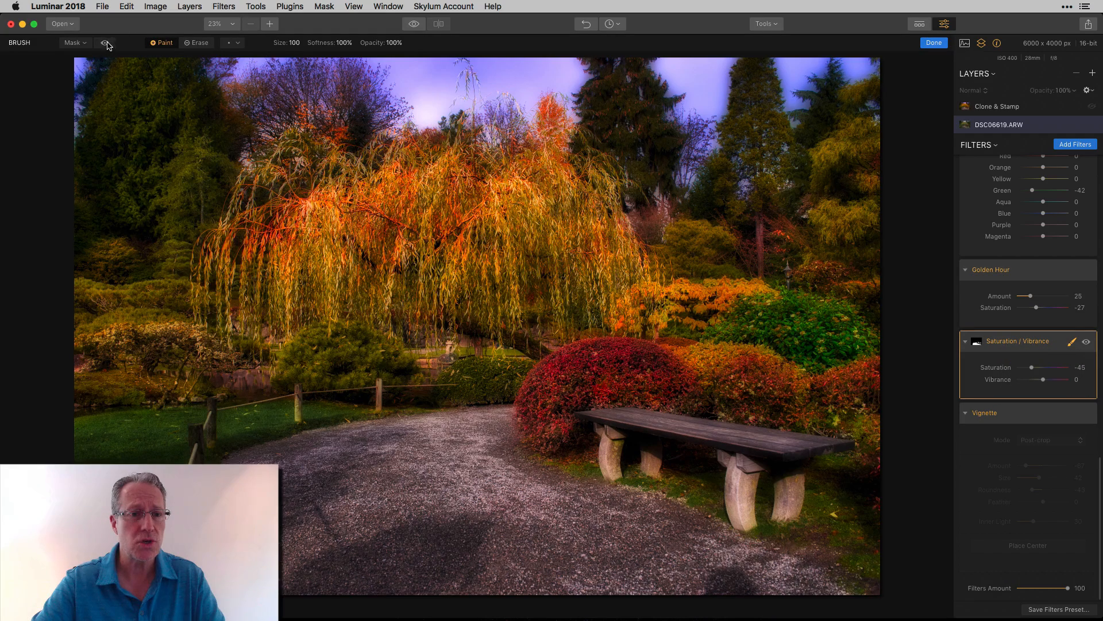
left_click(105, 44)
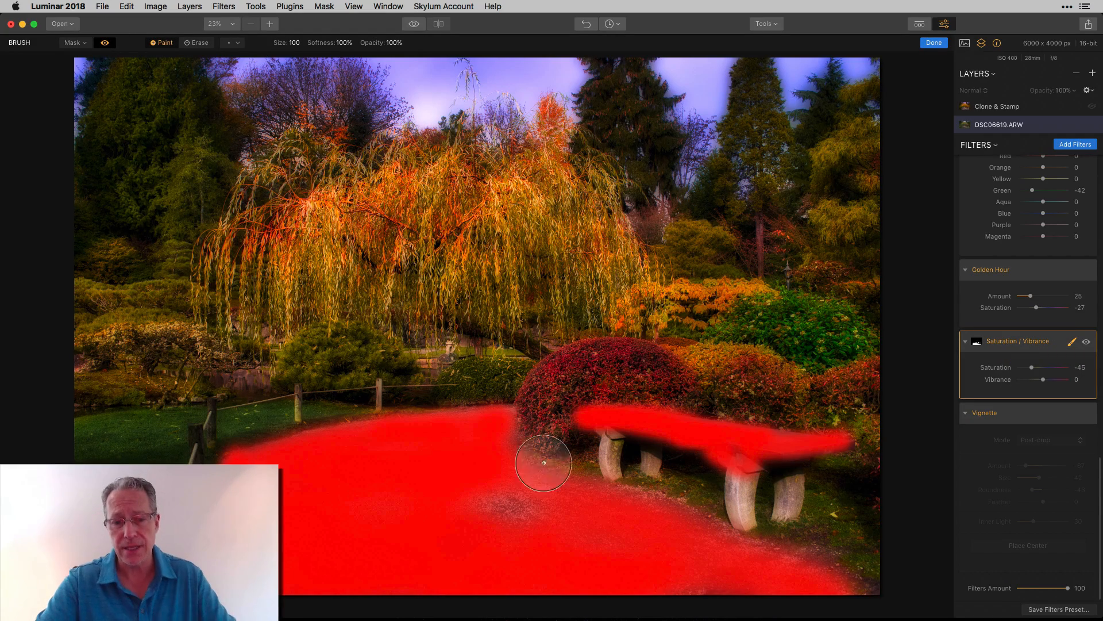
mouse_move(540, 521)
left_mouse_down()
mouse_move(515, 511)
mouse_move(564, 523)
mouse_move(488, 502)
left_mouse_up()
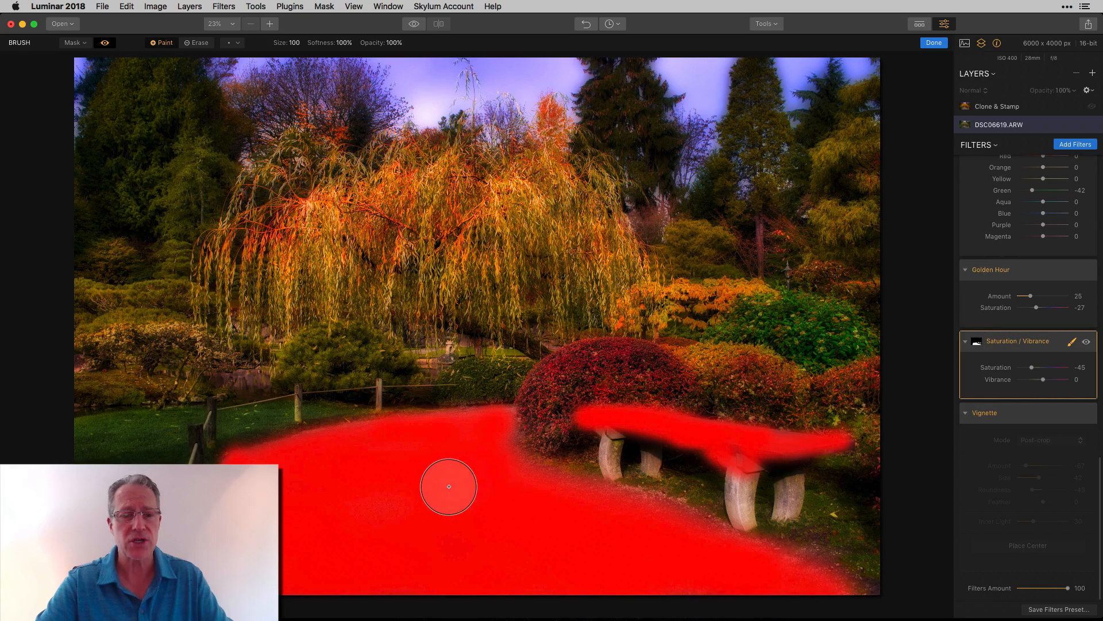
left_click(105, 42)
left_click(932, 43)
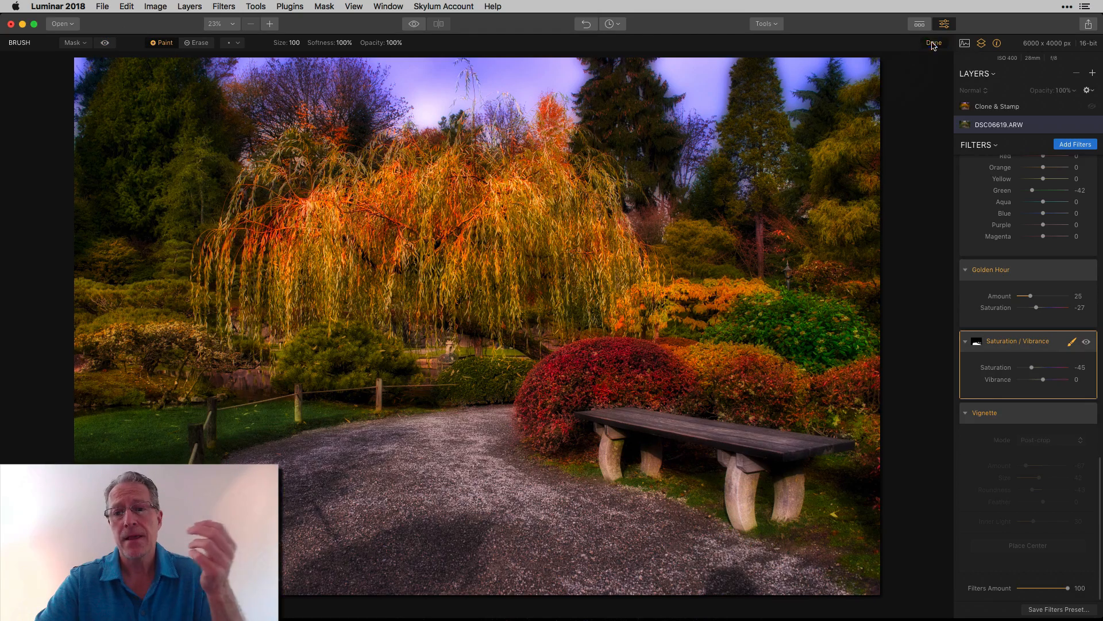
Step: Turn on the Vignette filter, comparing the photo with and without it
left_click(1086, 413)
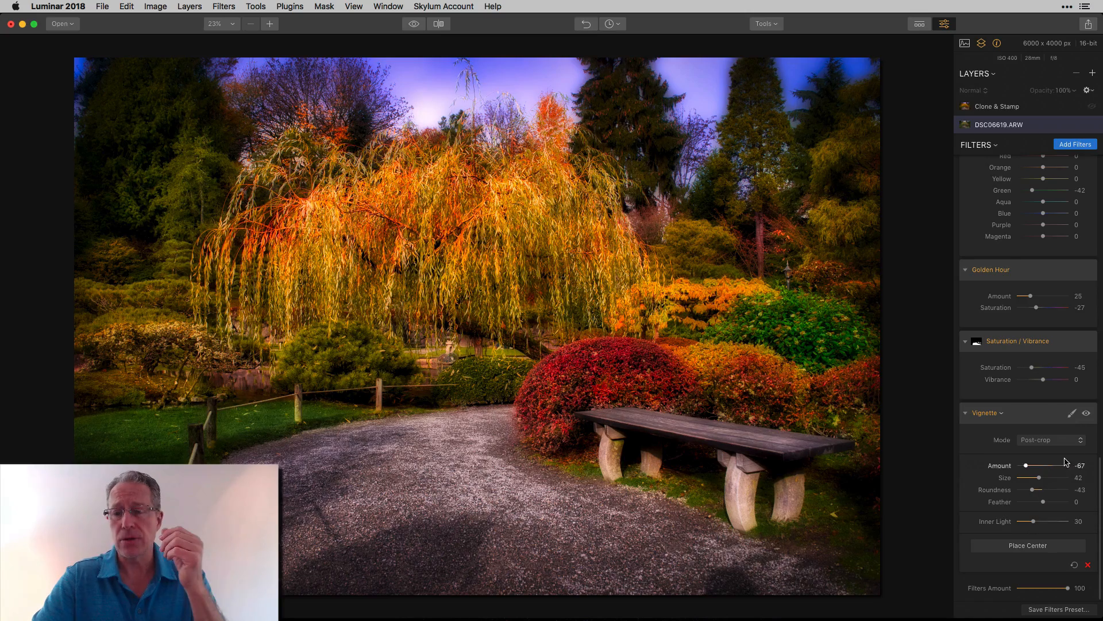
left_click(1086, 413)
left_click(1086, 413)
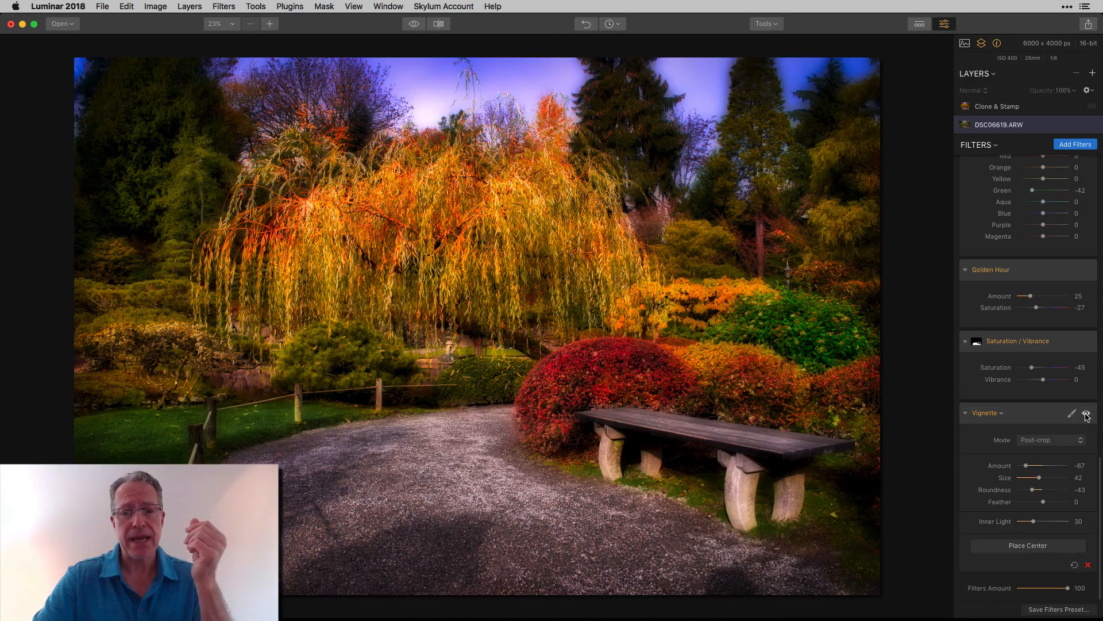
Step: Select the Clone & Stamp layer and make it visible, comparing the gravel path with and without the layer
scroll(1068, 402, "up", 10)
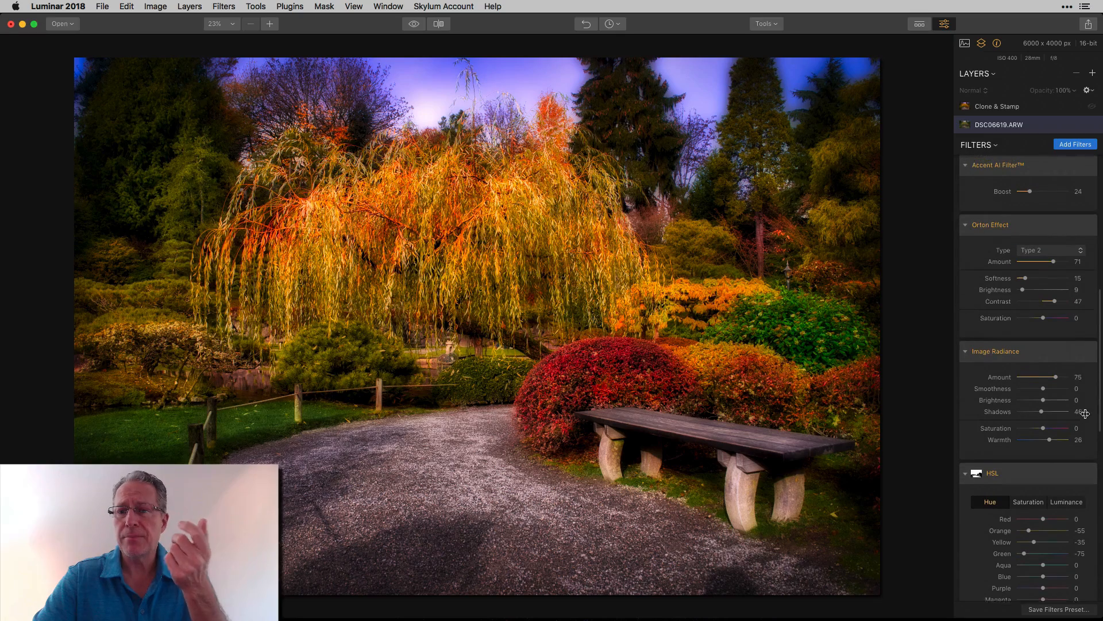
left_click(1029, 108)
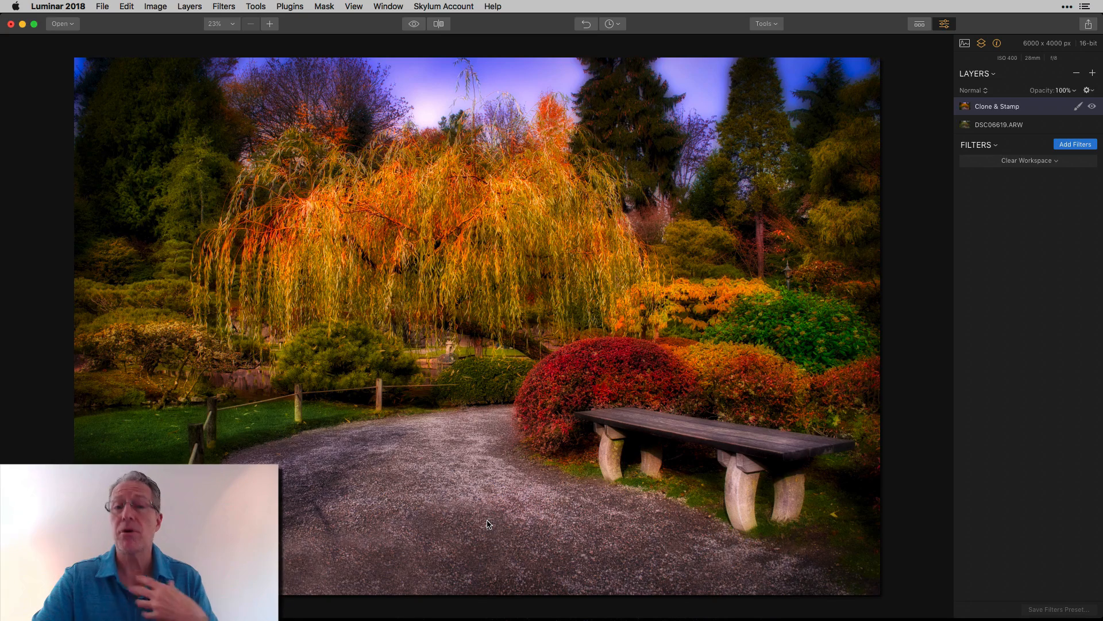
left_click(1092, 108)
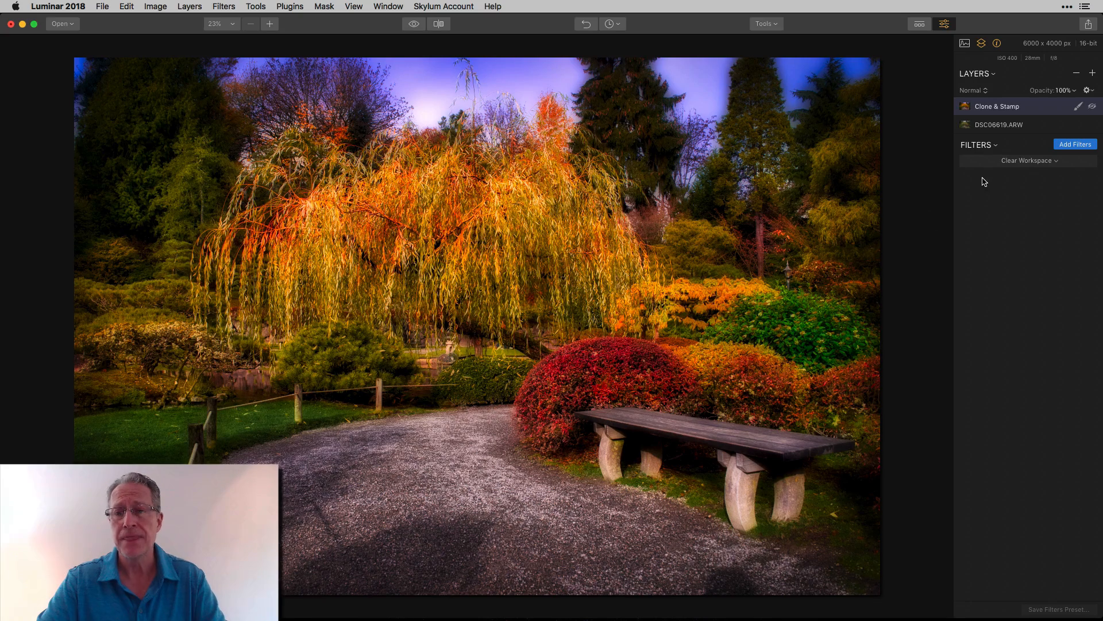
left_click(1092, 107)
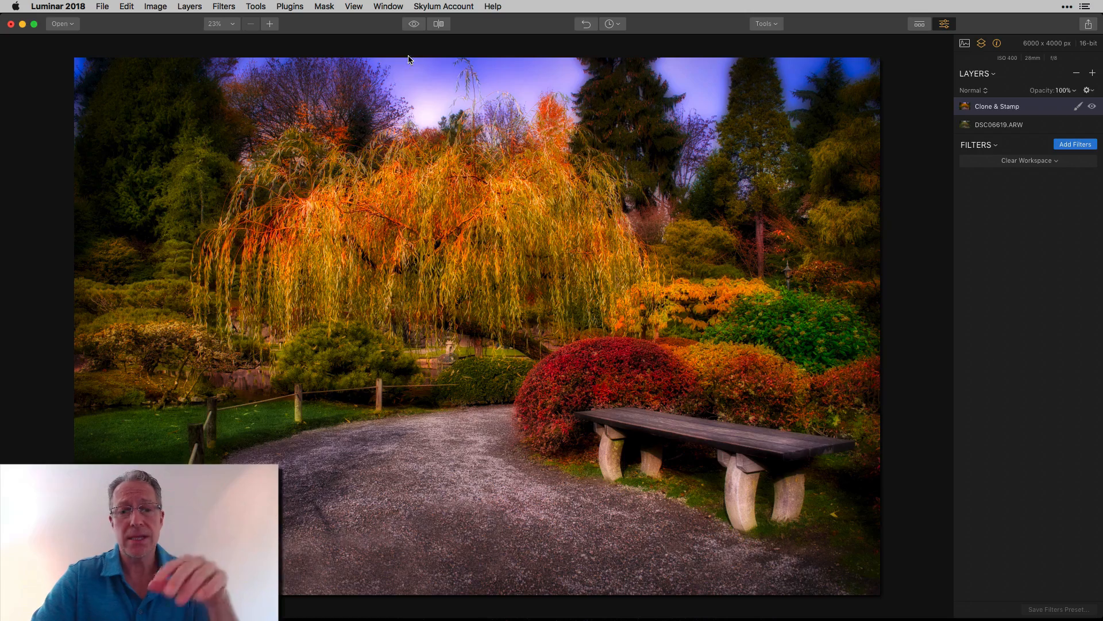
Step: Compare the original and finished photo by sweeping a split before/after divider across it and by briefly previewing the full original
left_click(438, 23)
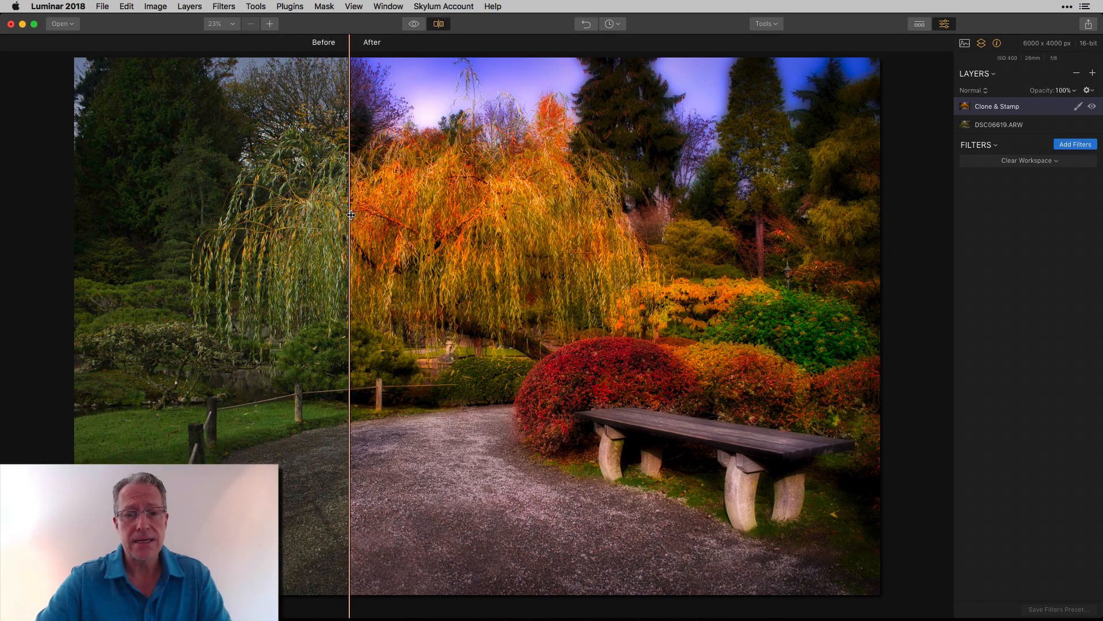
left_click_drag(350, 215, 826, 240)
left_click_drag(851, 244, 361, 183)
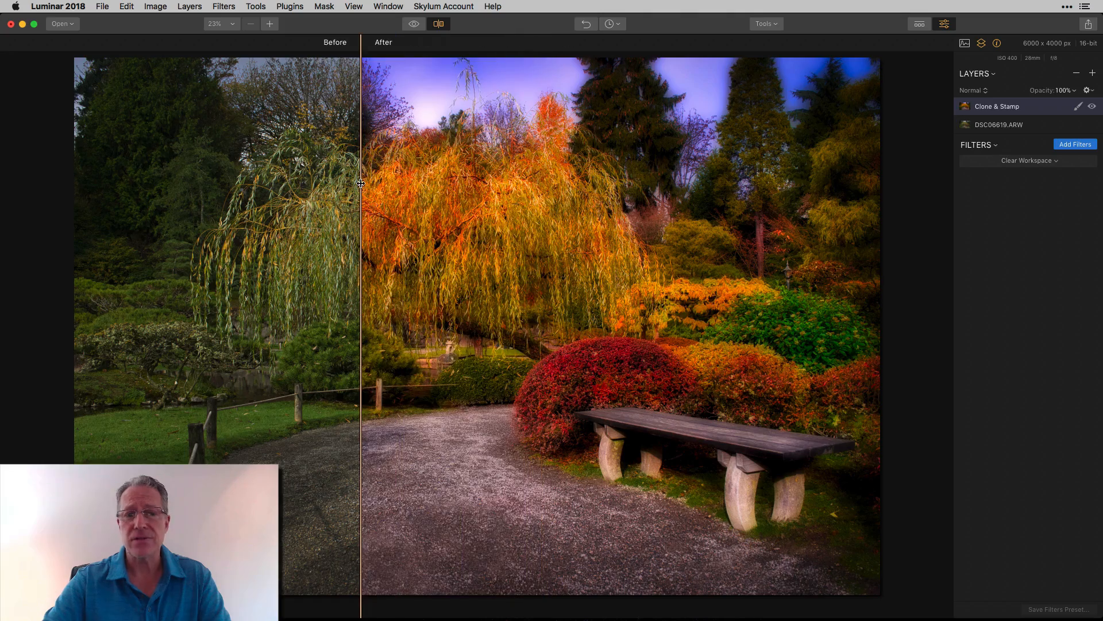
left_click(438, 24)
left_click(415, 24)
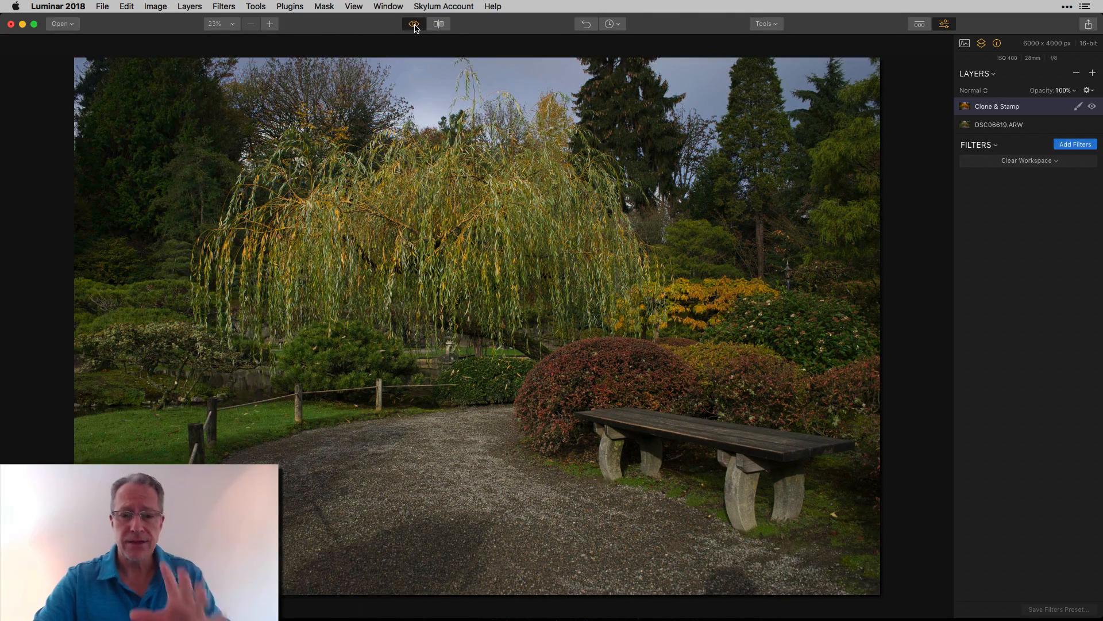
left_click(414, 24)
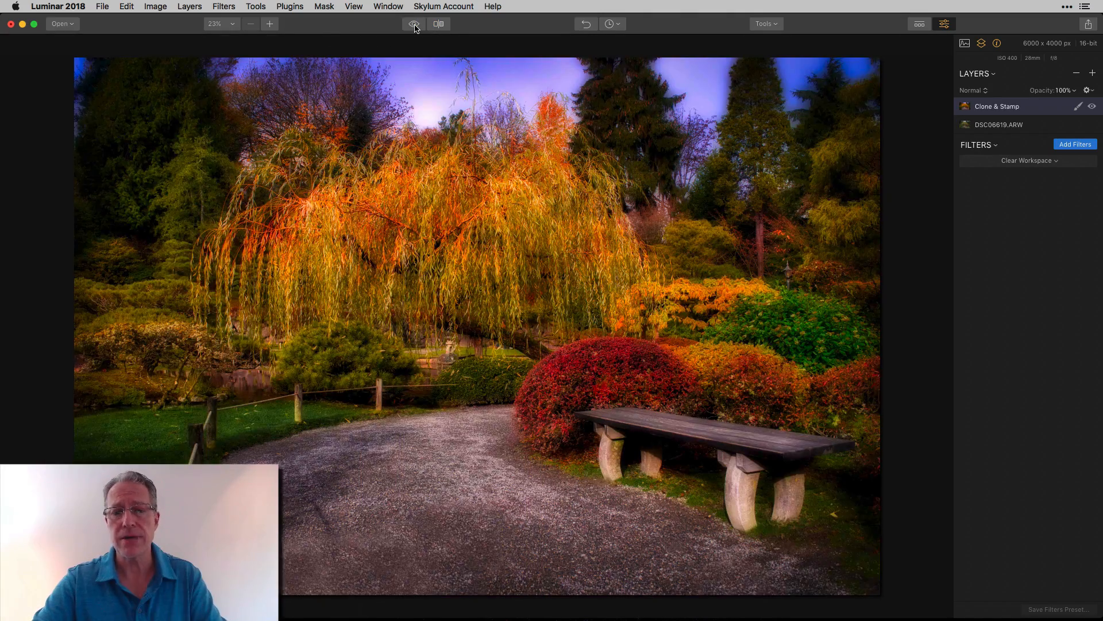